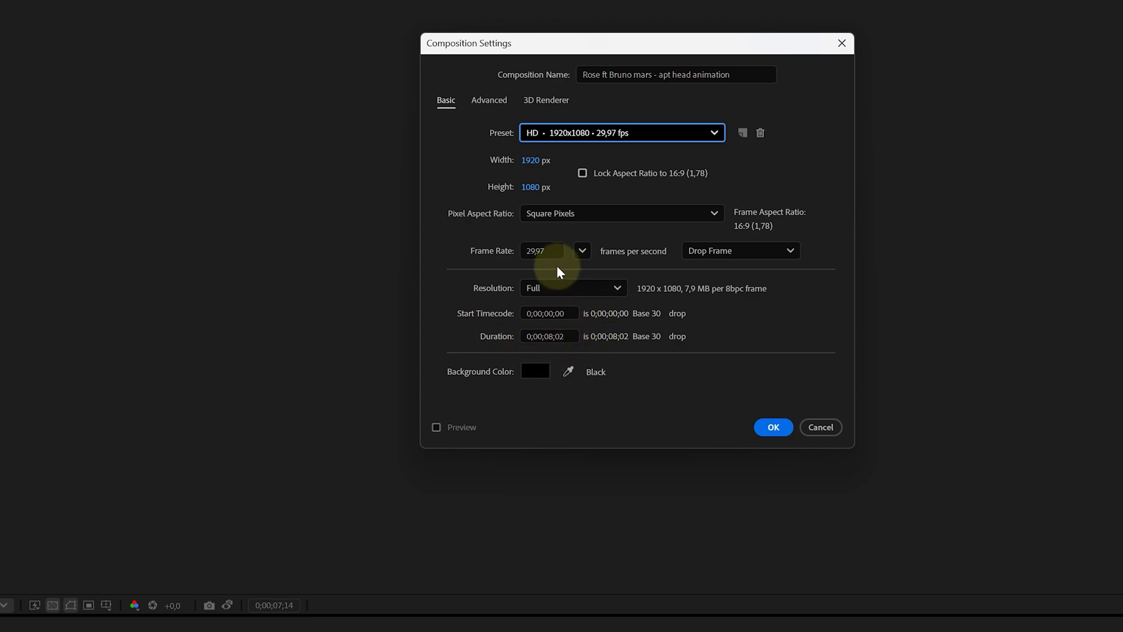
- Create the HD 1920x1080, 29,97 fps head animation composition and add a full-size pink solid named Background
left_click(772, 427)
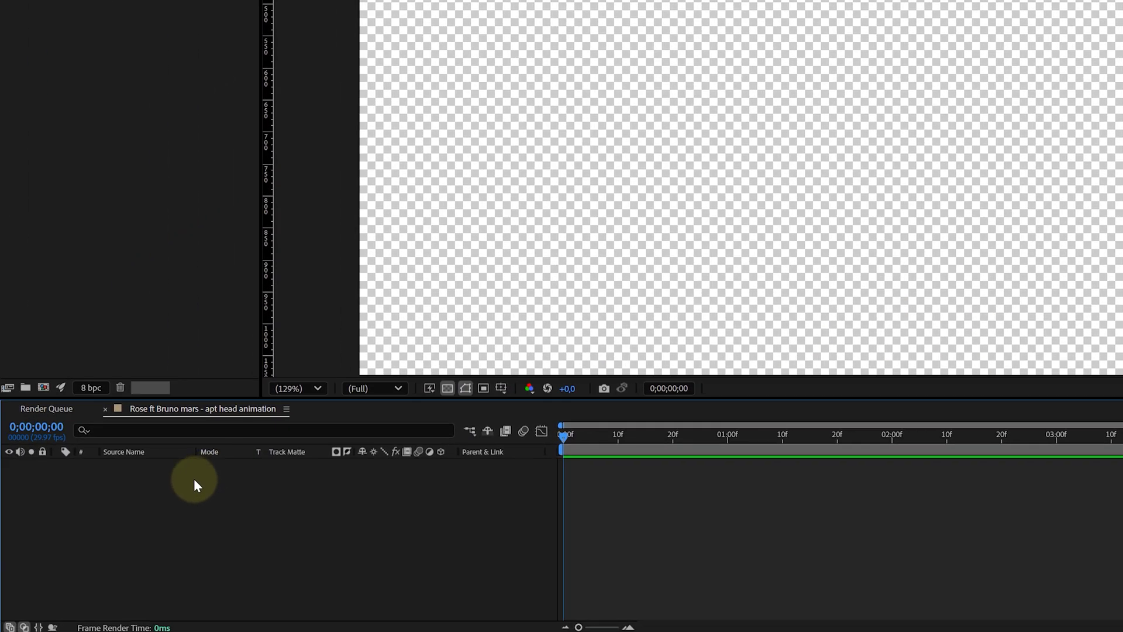
right_click(194, 478)
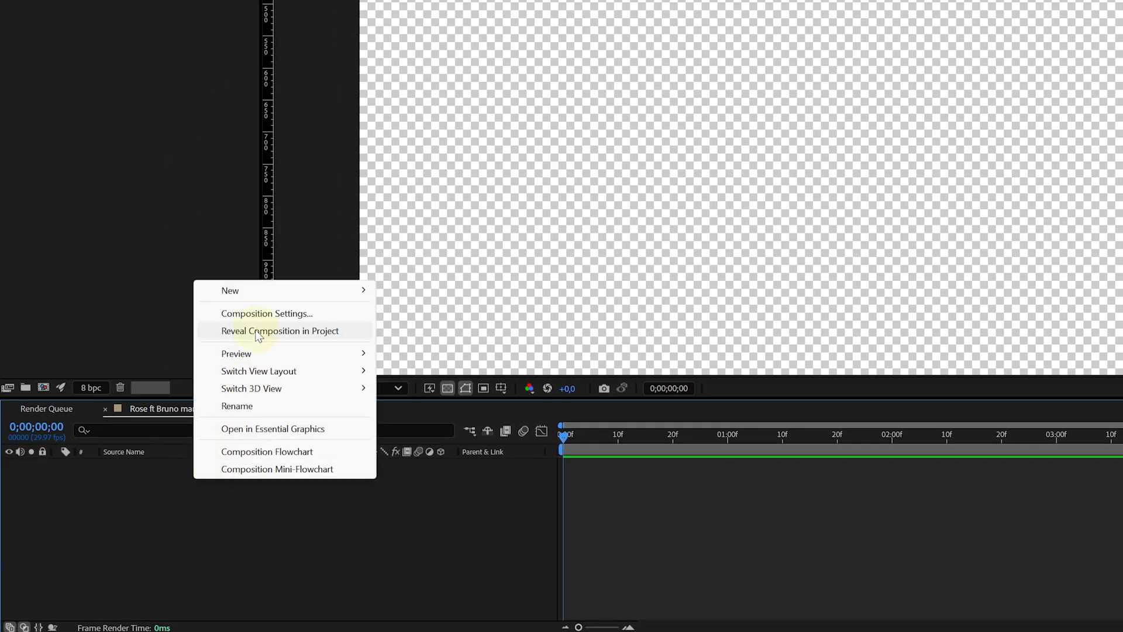
mouse_move(268, 291)
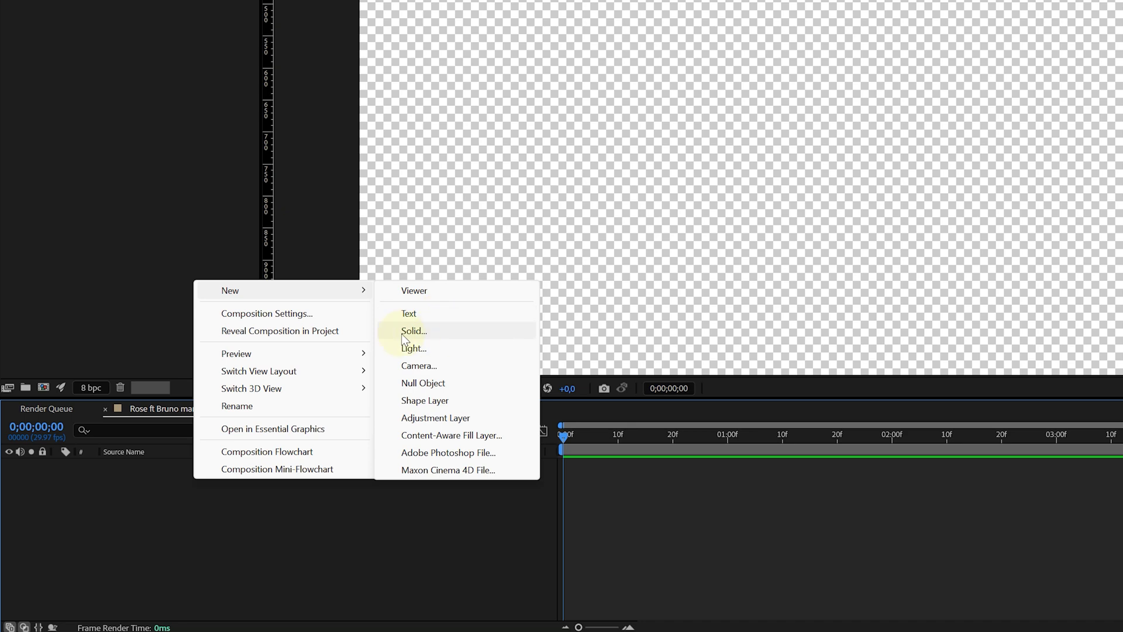
left_click(418, 334)
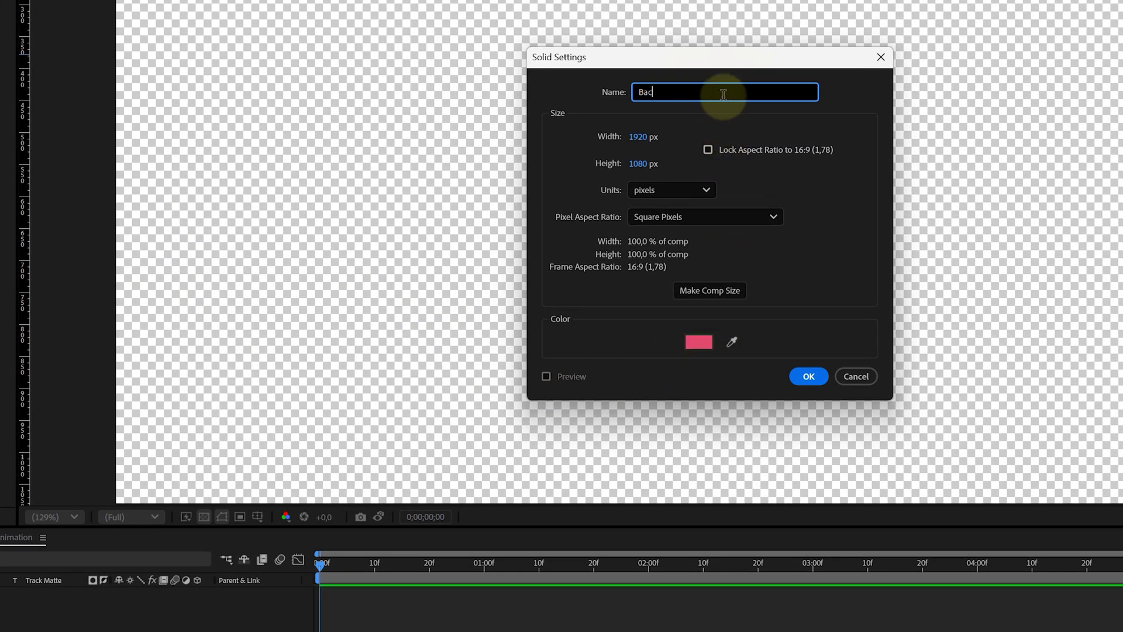
left_click(808, 377)
- Find the CC Vignette effect and apply it to the Background solid
left_click(953, 77)
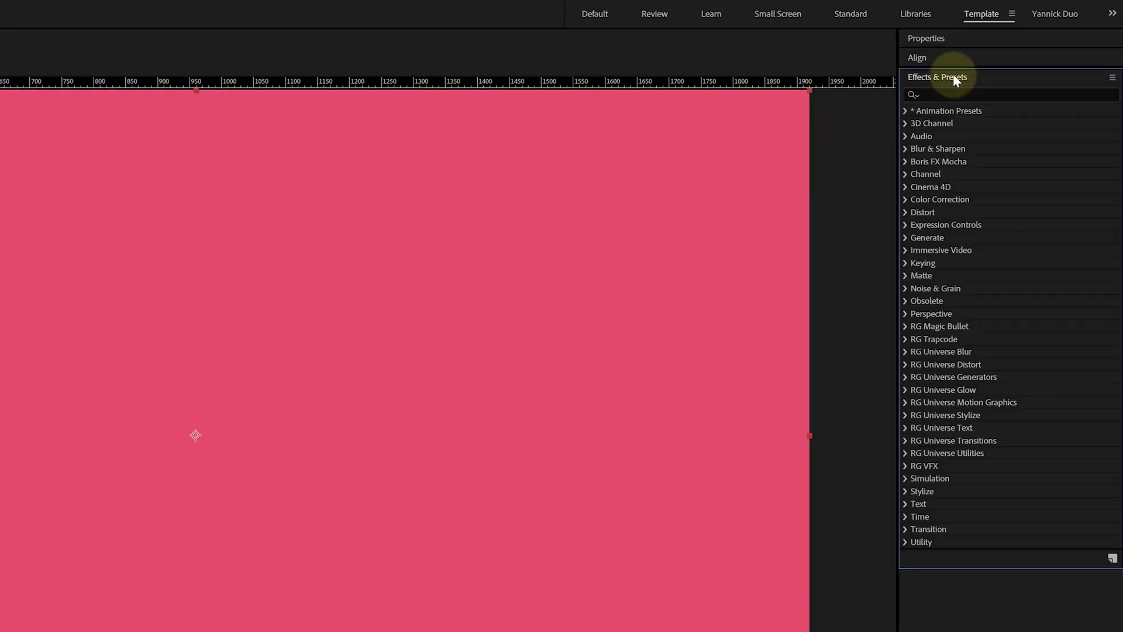
left_click(946, 94)
type("cc vignet")
left_click_drag(959, 123, 250, 349)
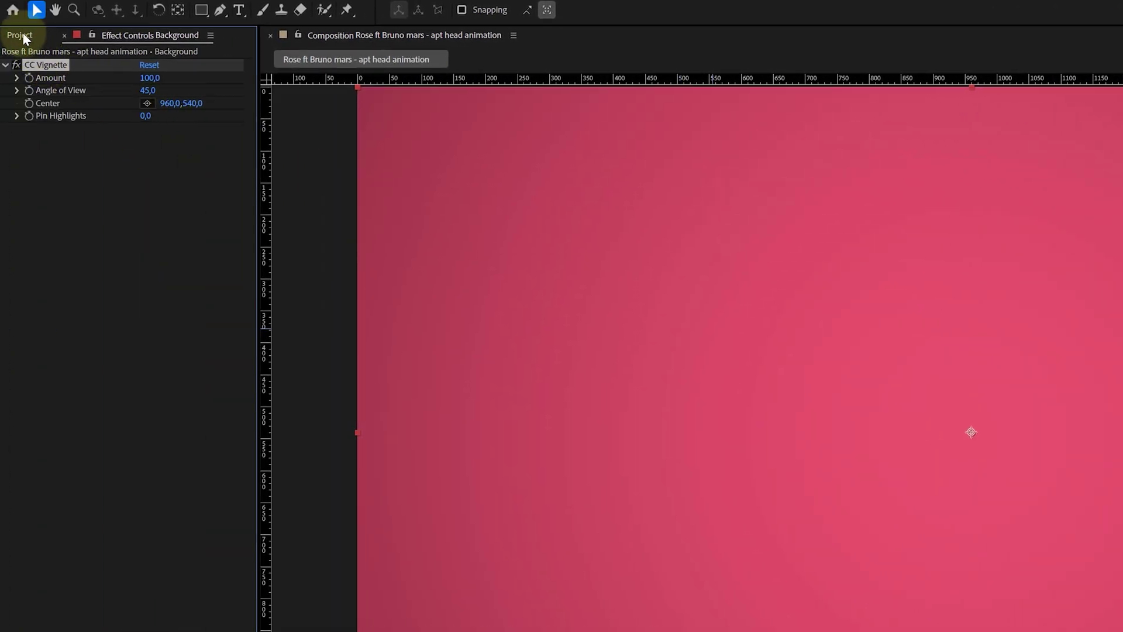
- Place the footage clip from 02. Rushes above the Background layer and open it in its layer view with the Roto Brush active
left_click(20, 36)
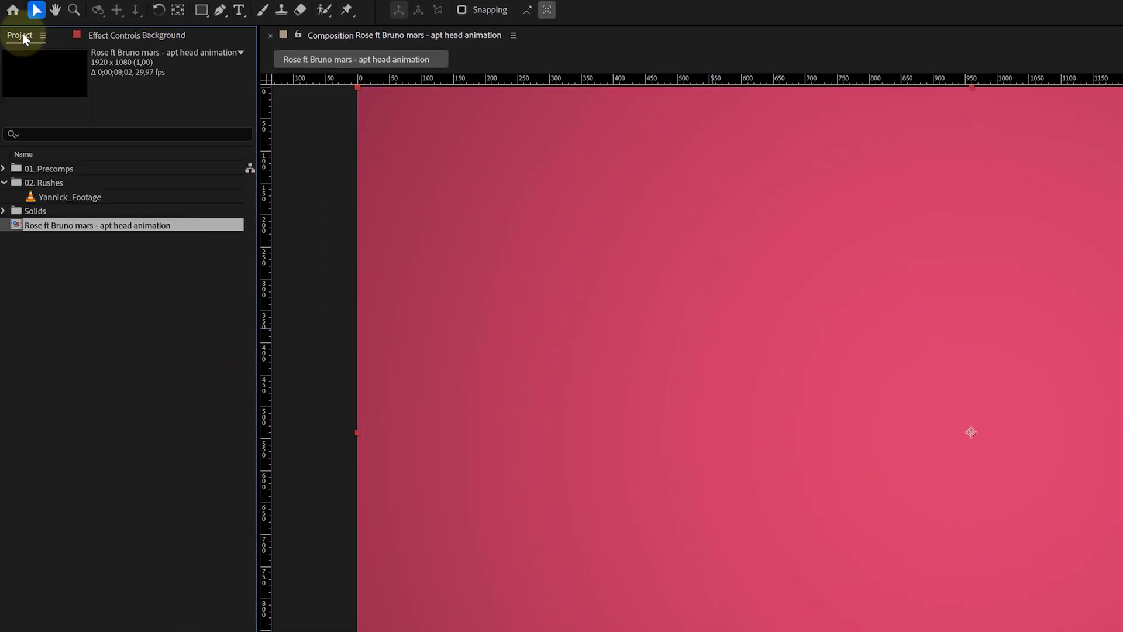
left_click_drag(76, 198, 140, 548)
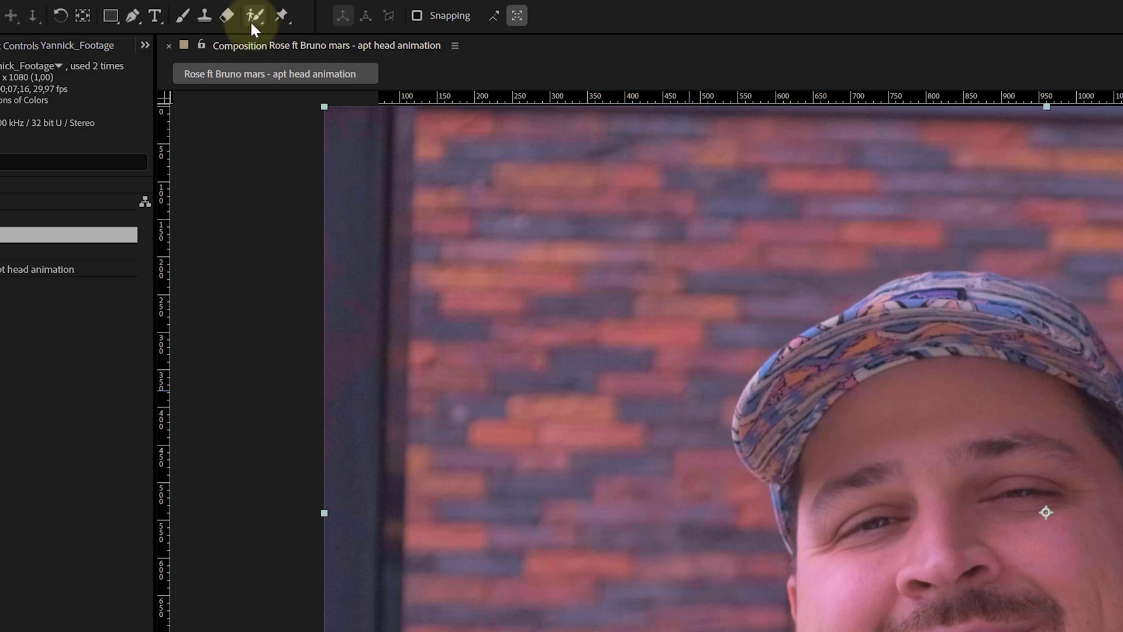
left_click(260, 22)
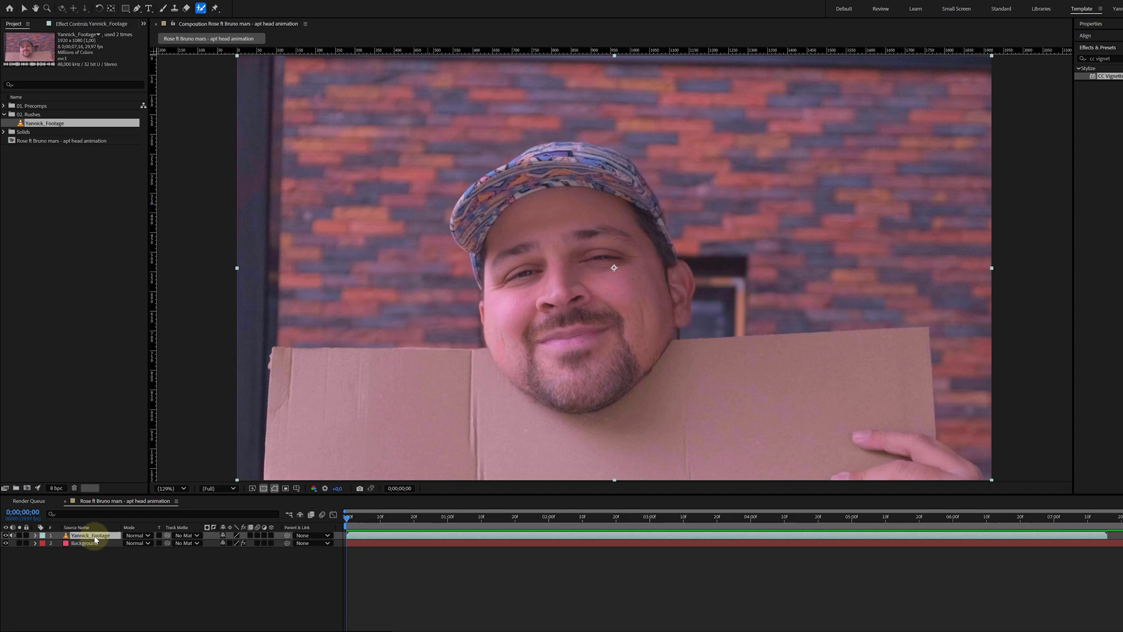
double_click(93, 536)
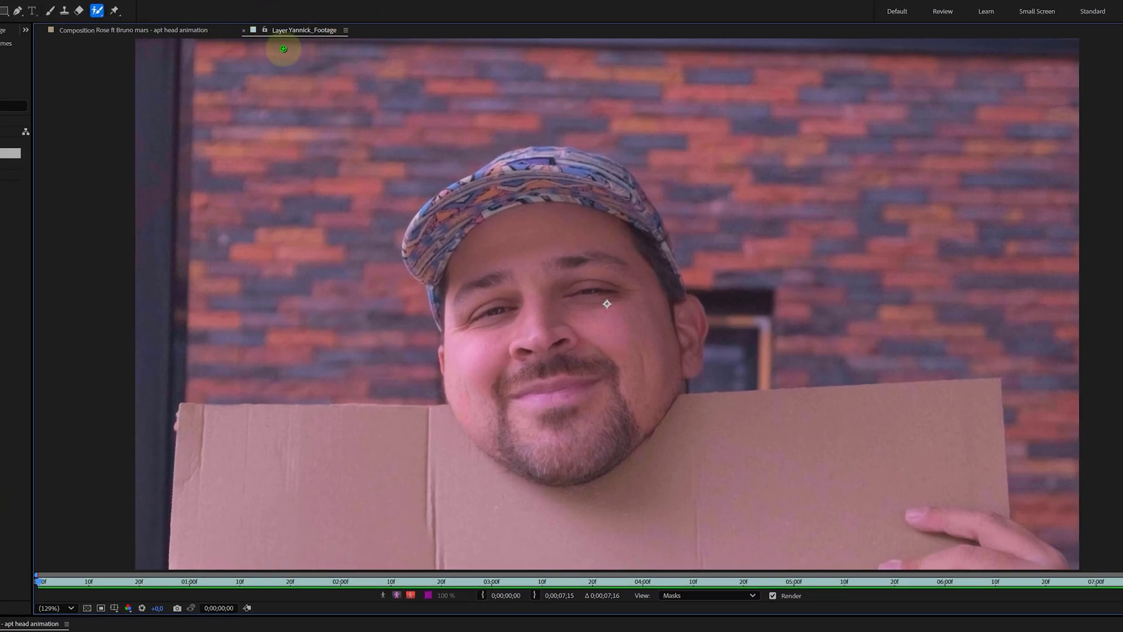
- Roto Brush the head and cap as foreground, and clean up the selection edge by subtracting stray areas around it
left_click_drag(564, 161, 510, 176)
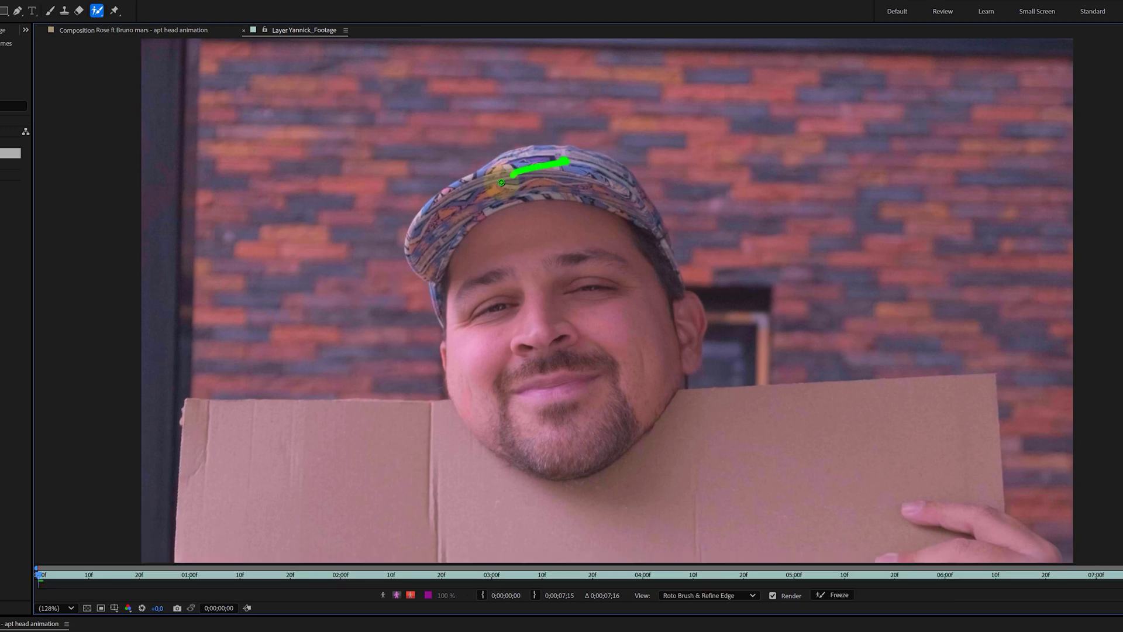
mouse_move(455, 372)
left_mouse_down()
mouse_move(634, 405)
mouse_move(688, 360)
mouse_move(648, 213)
mouse_move(555, 163)
left_mouse_up()
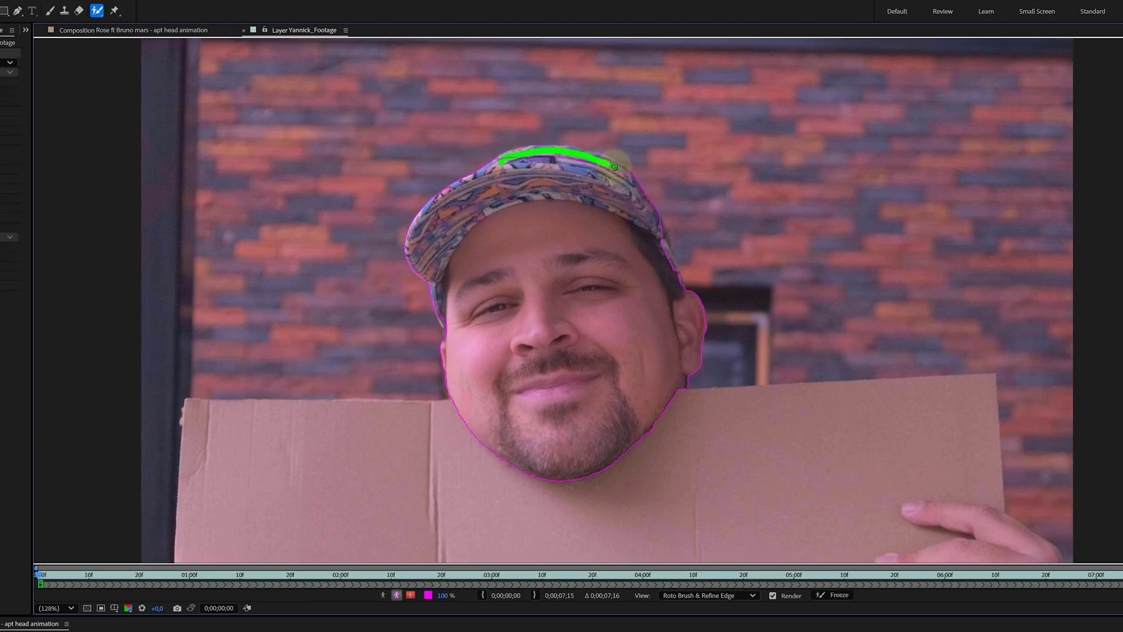
key("alt")
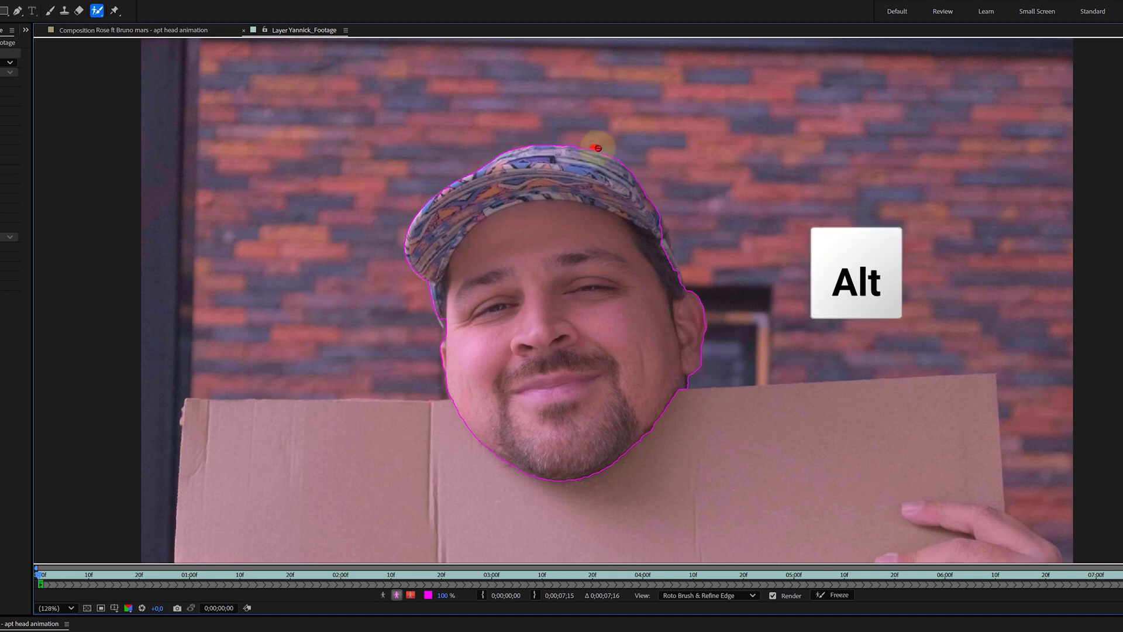
left_click_drag(678, 285, 679, 288)
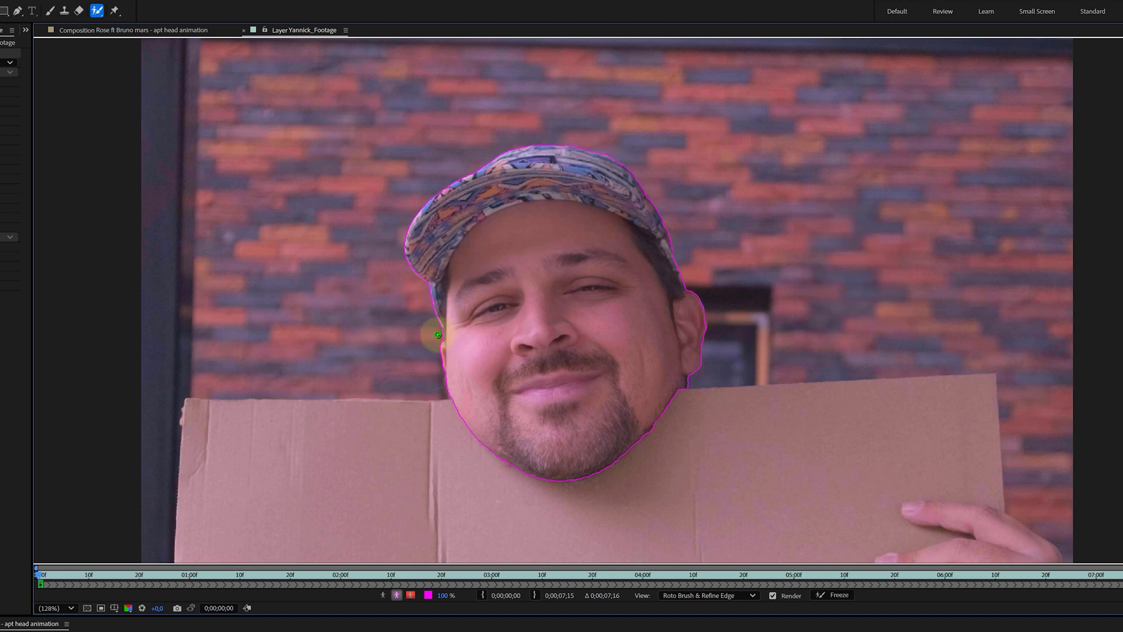
- Propagate the Roto Brush selection through the whole clip, freeze it, and return to the head animation composition
key("space")
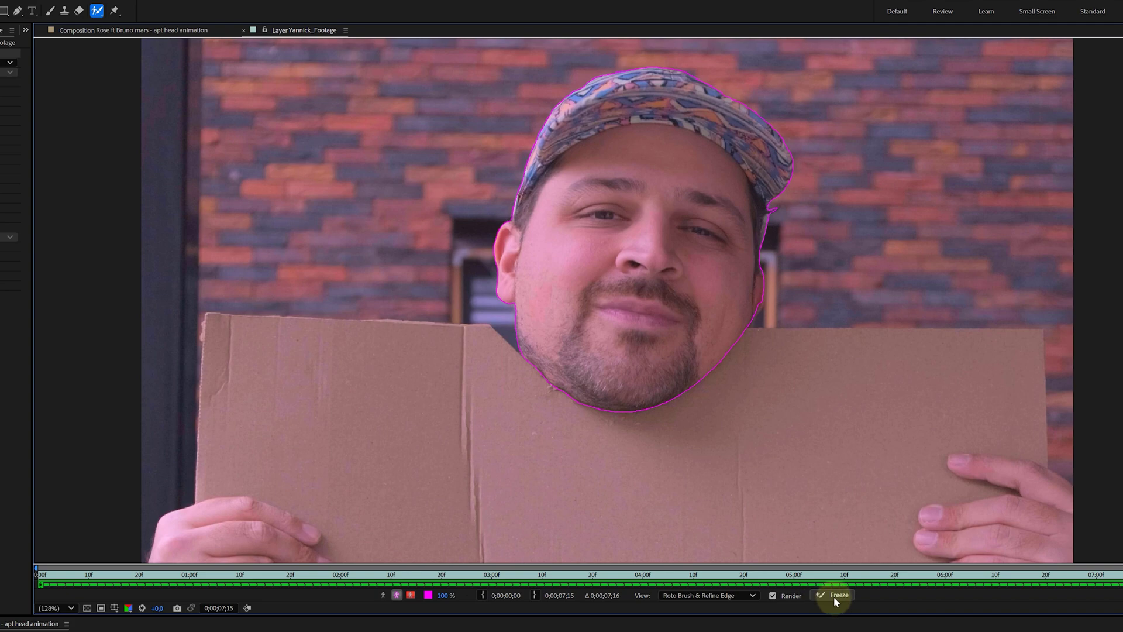
left_click(833, 596)
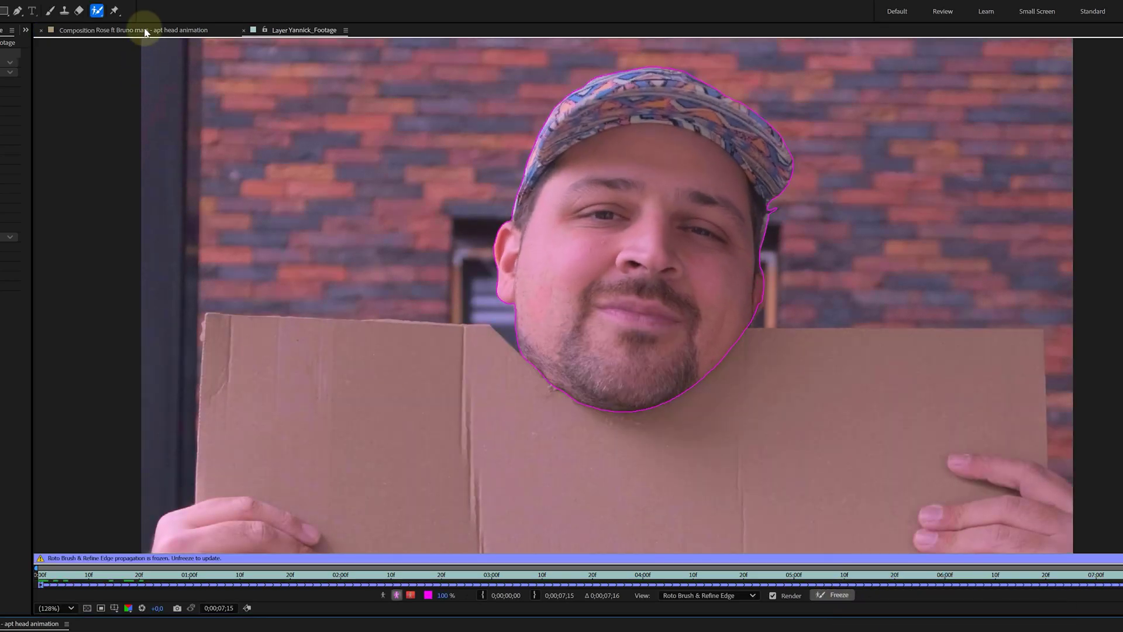
left_click(146, 31)
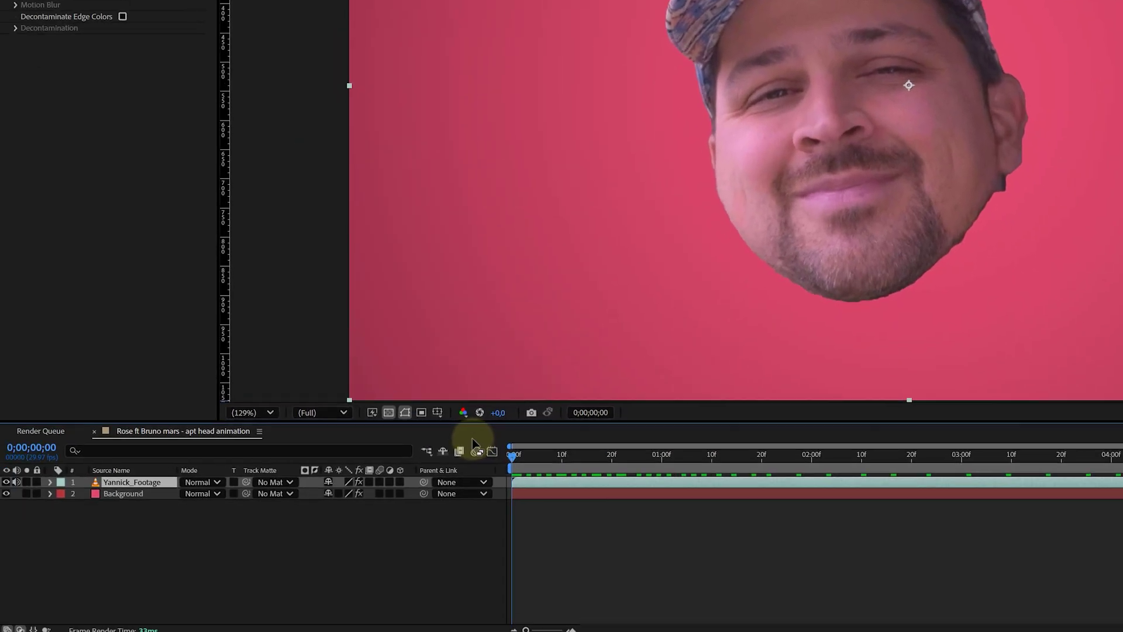
- Pre-compose the rotoscoped footage layer with "Roto" appended to its name, moving all attributes into the new composition
right_click(140, 483)
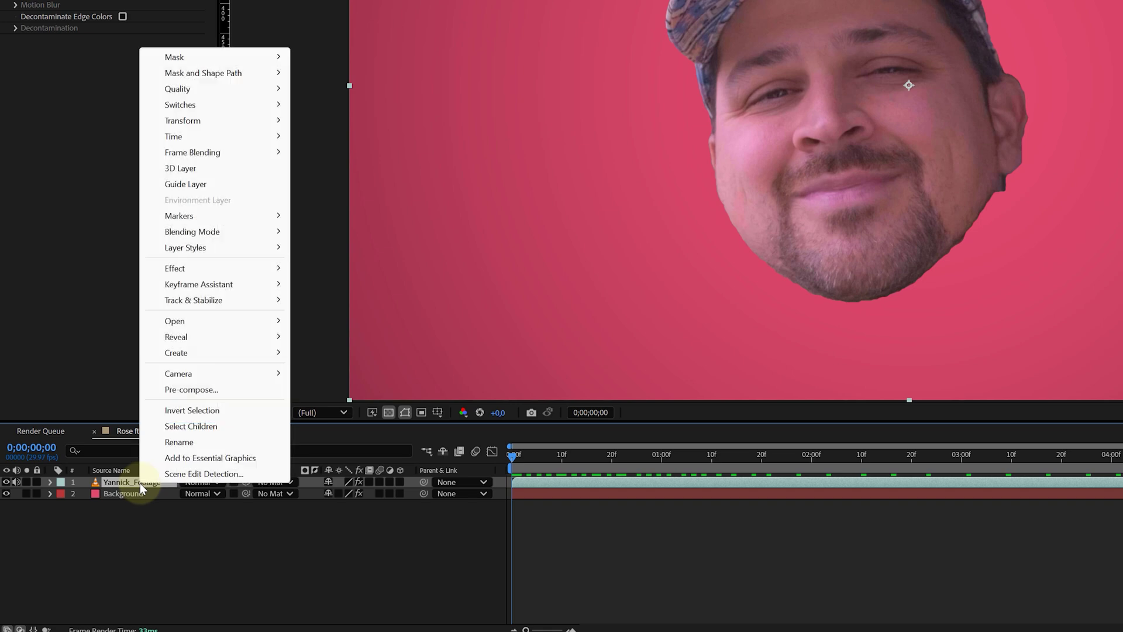
left_click(192, 389)
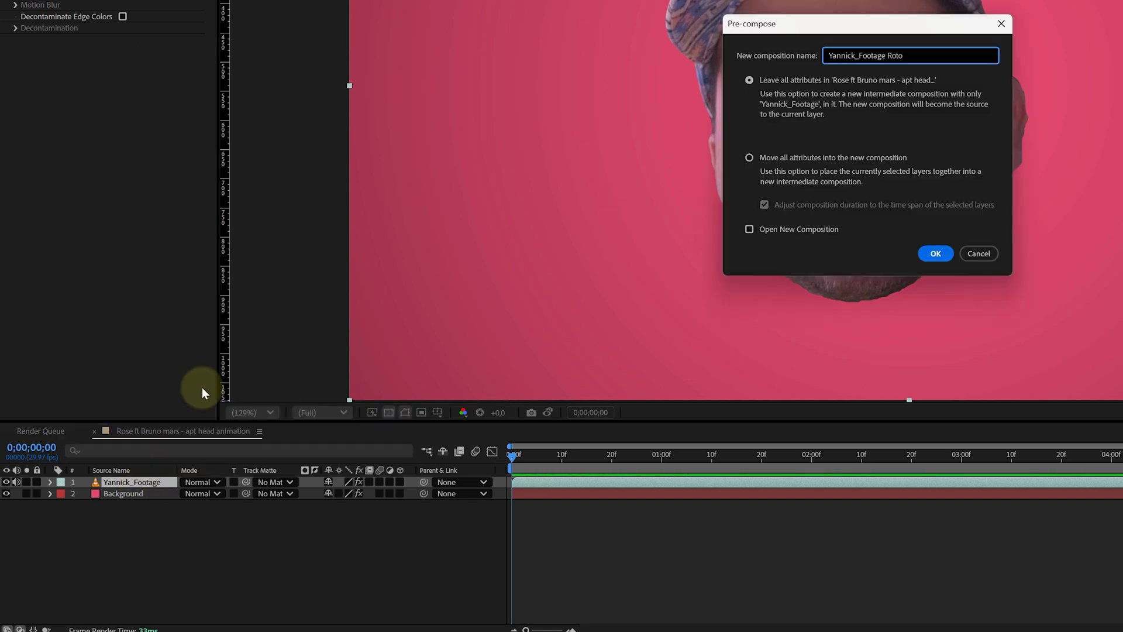
left_click(780, 158)
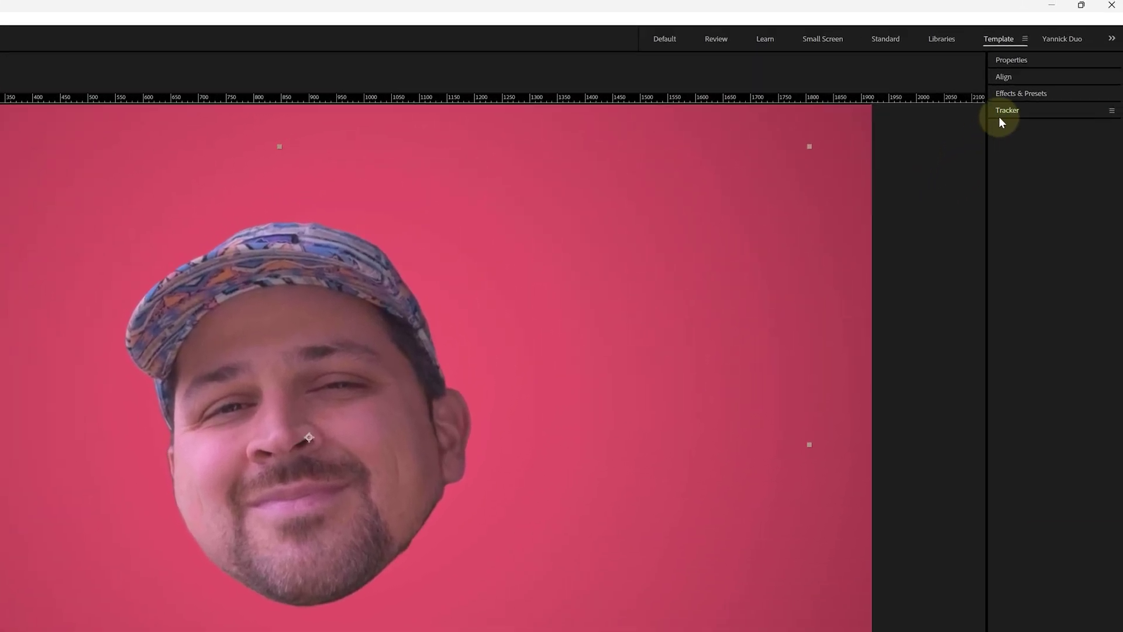
- Apply Warp Stabilizer to the Roto layer with Result No Motion, Method Position and Framing Stabilize Only
left_click(999, 115)
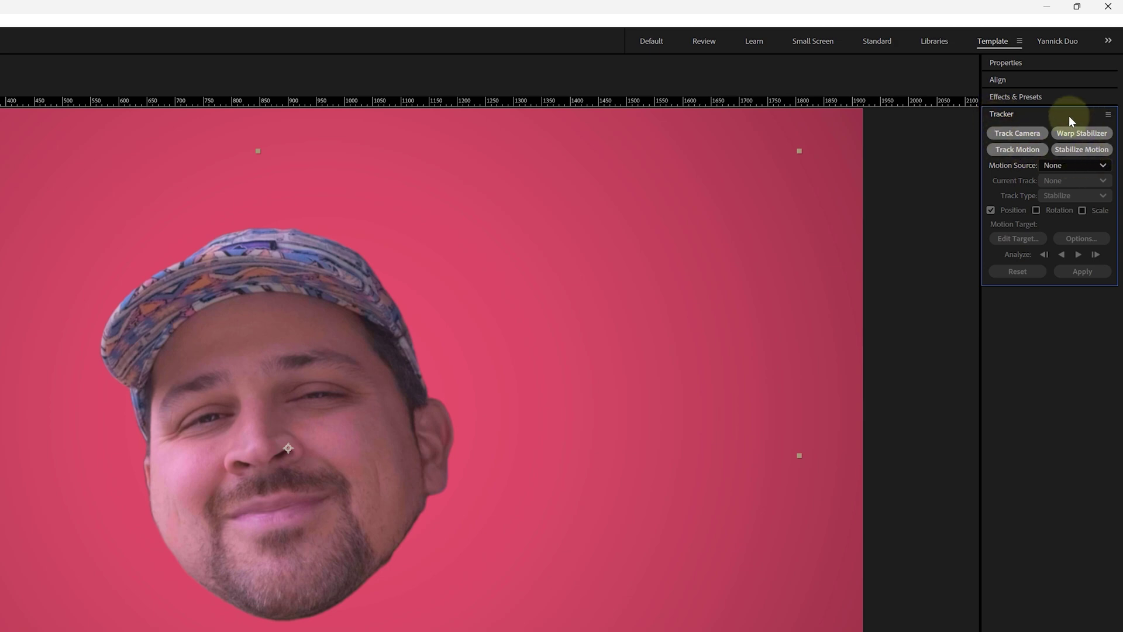
left_click(1075, 138)
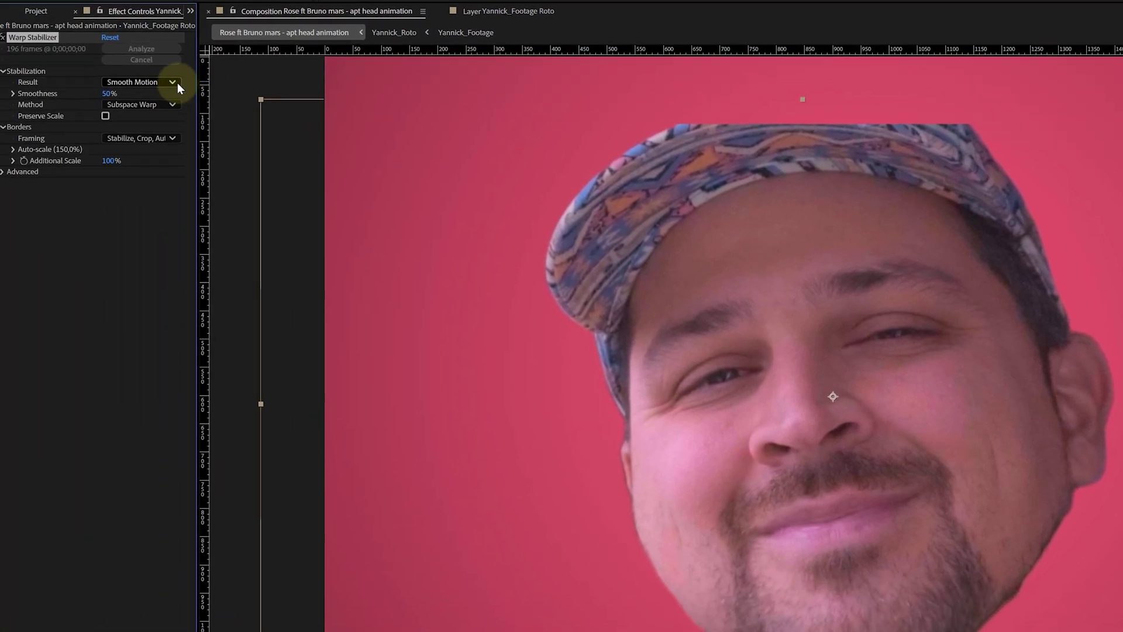
left_click(184, 81)
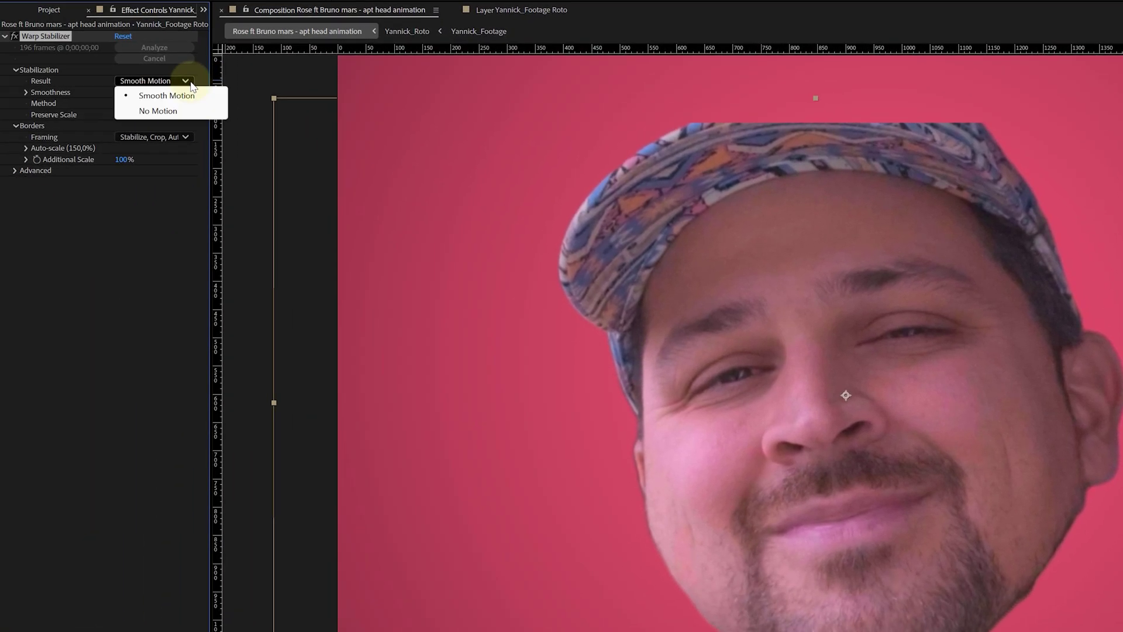
left_click(186, 104)
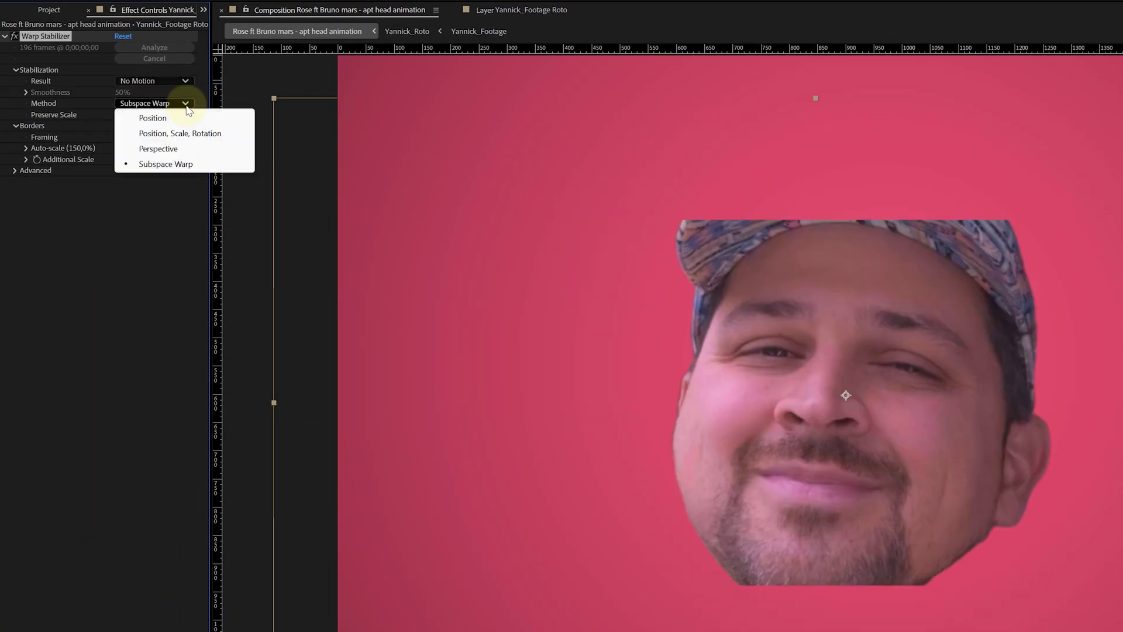
left_click(188, 116)
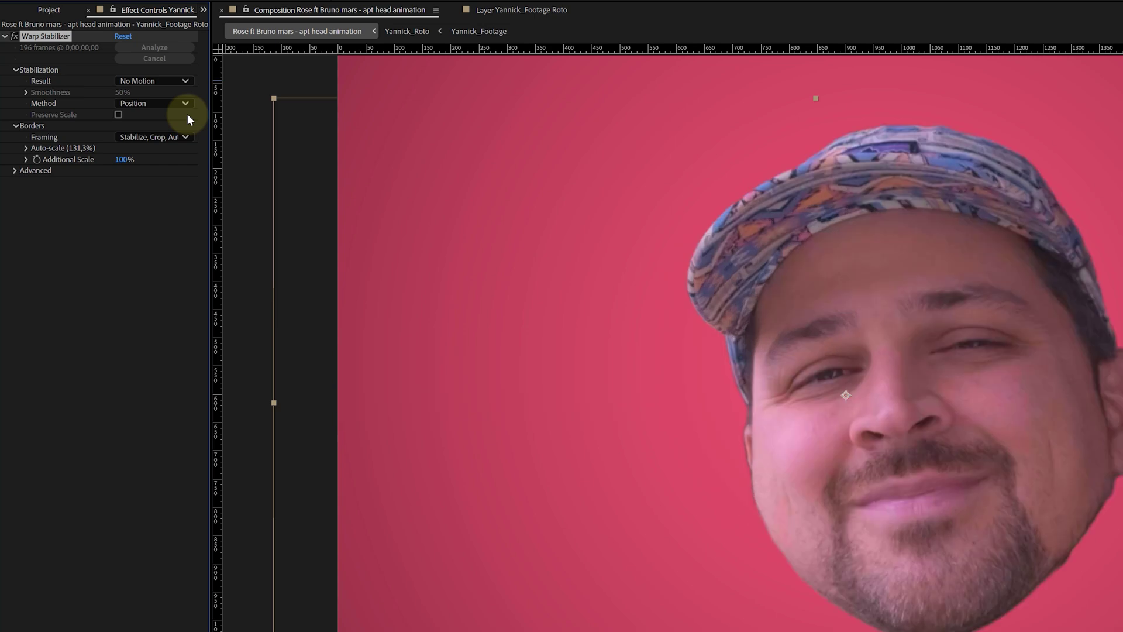
left_click(184, 137)
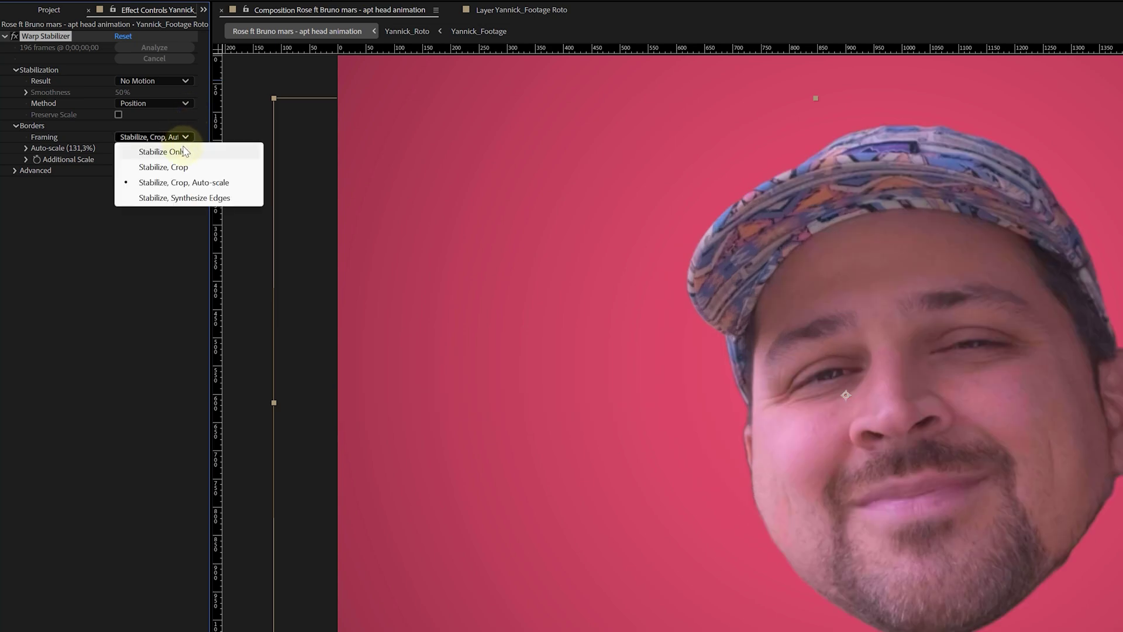
left_click(184, 151)
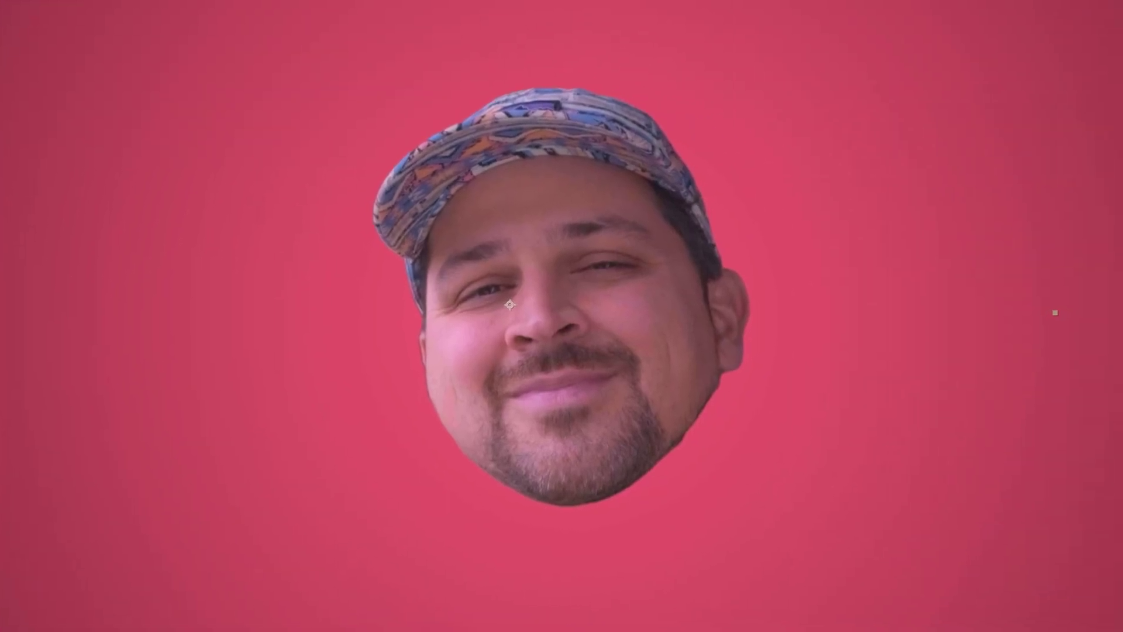
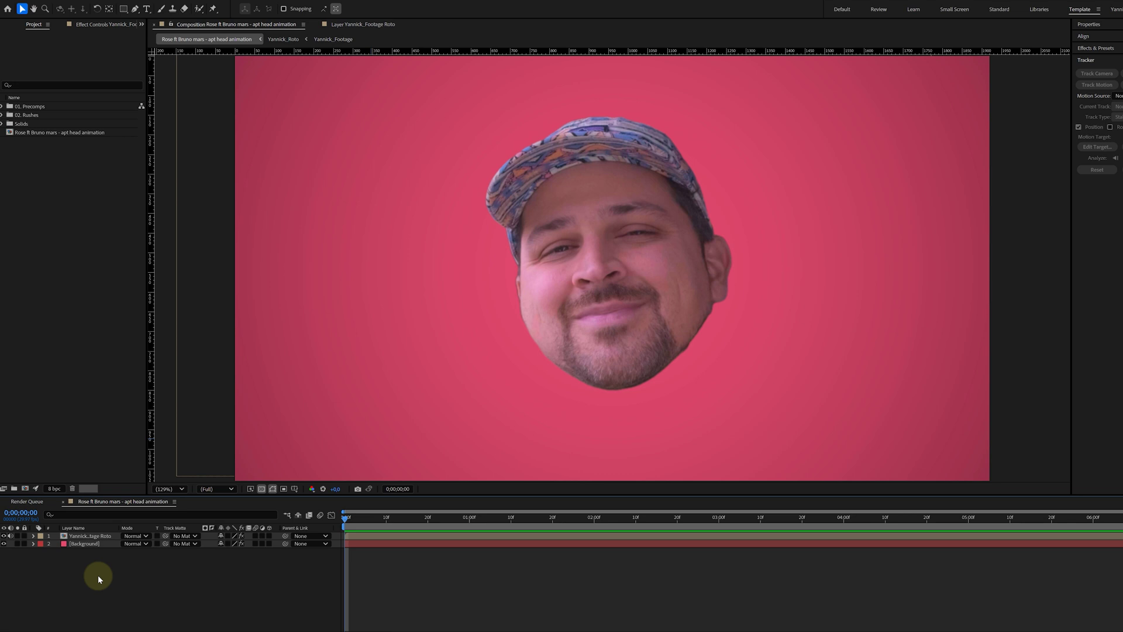
- Duplicate the Roto layer and apply Simple Choker to the lower copy, using a negative Choke Matte to extend a thick outline around the head
left_click(93, 536)
key("ctrl+d")
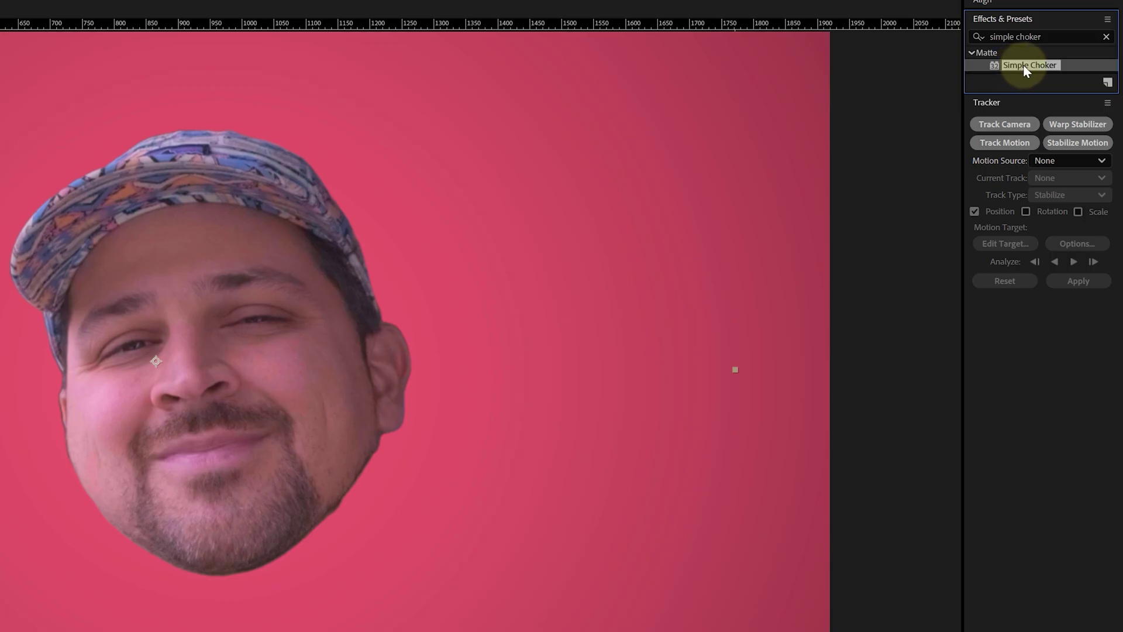
left_click_drag(1023, 64, 372, 239)
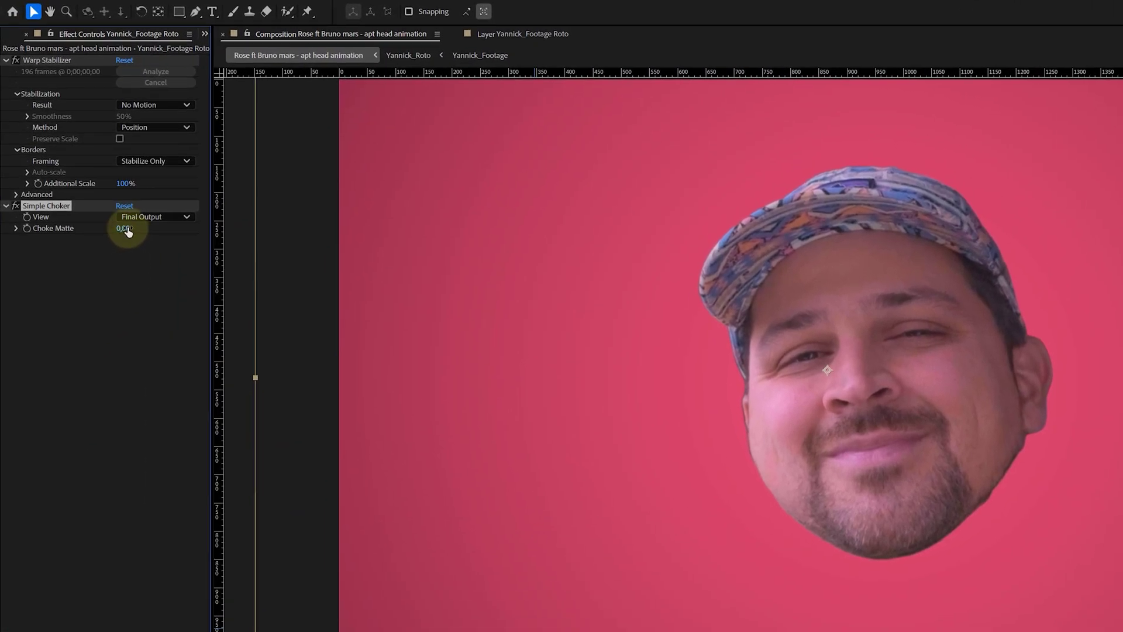
left_click_drag(128, 232, 36, 239)
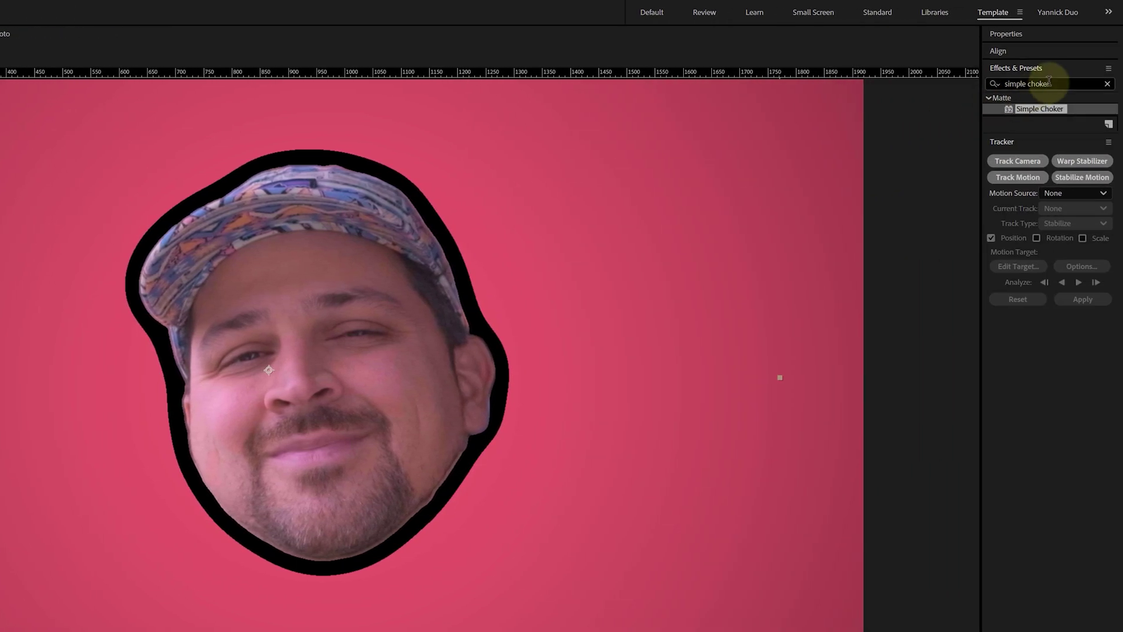
- Apply the Fill effect to the outline layer and set its color to white (FFFFFF)
left_click_drag(1049, 83, 980, 83)
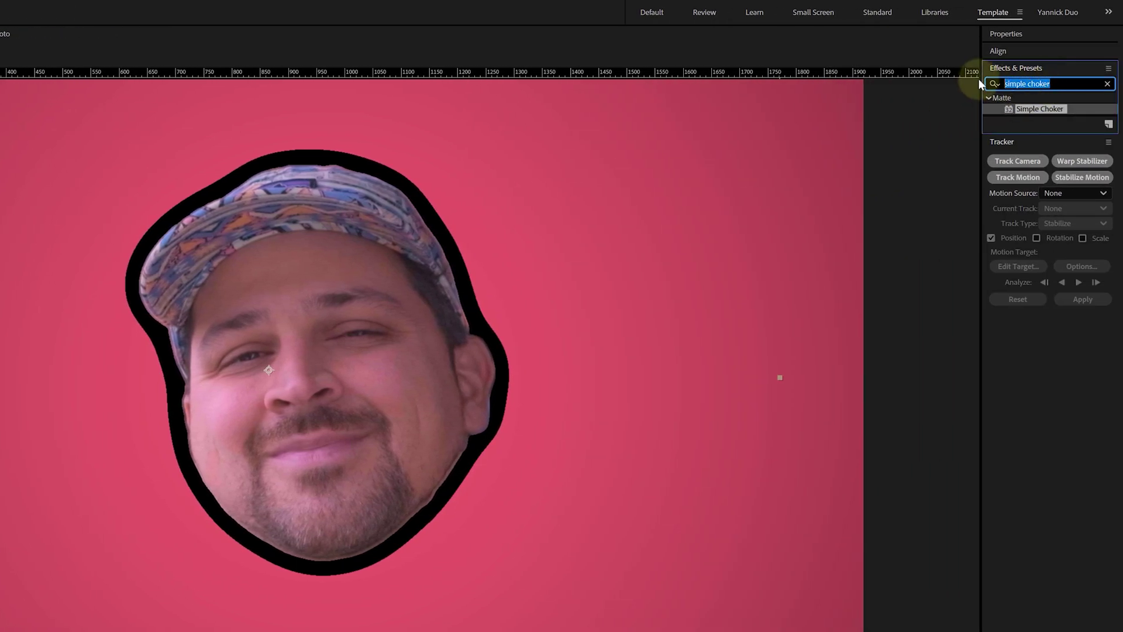
type("fill")
double_click(1029, 176)
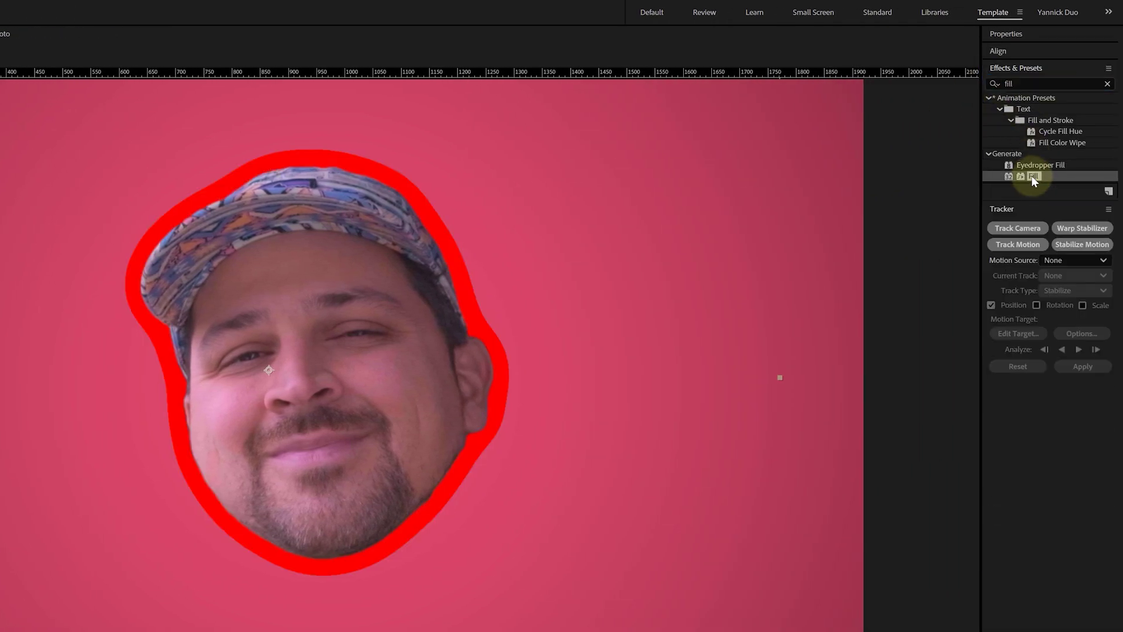
left_click(148, 378)
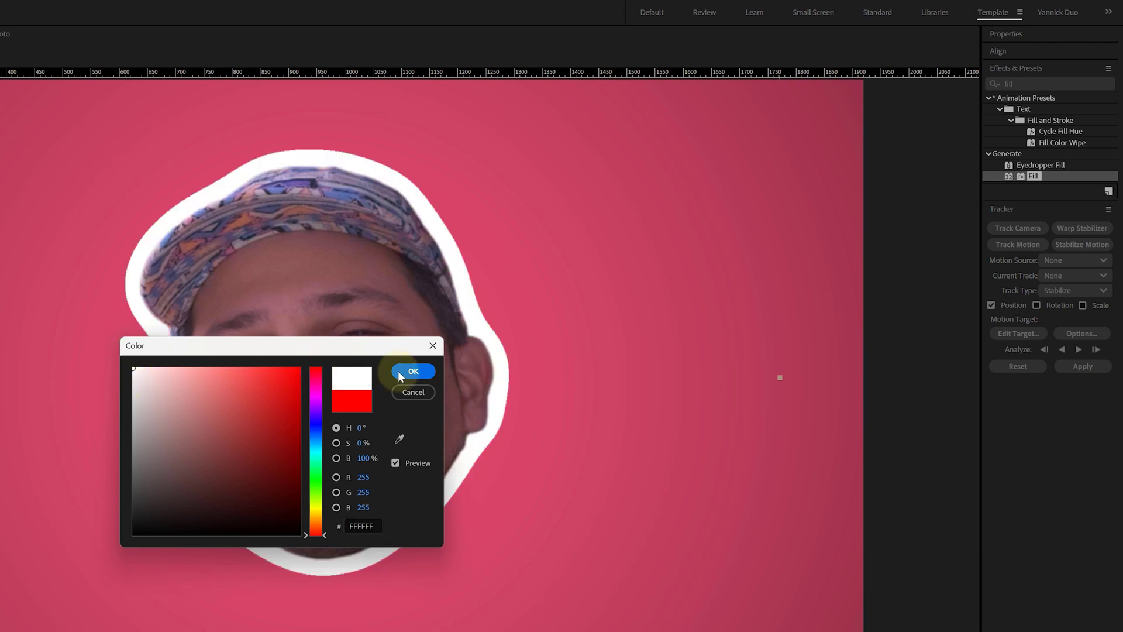
left_click(412, 371)
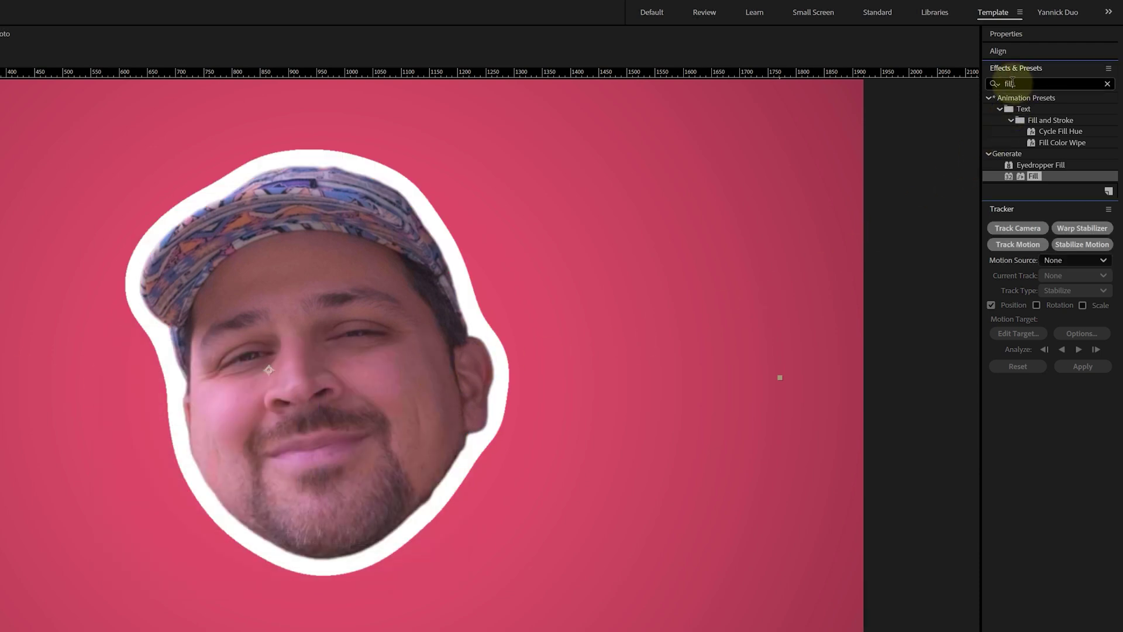
- Apply Roughen Edges to the white outline layer and set Border to 15.10 and Scale to 238
left_click(993, 83)
type("roughen edges")
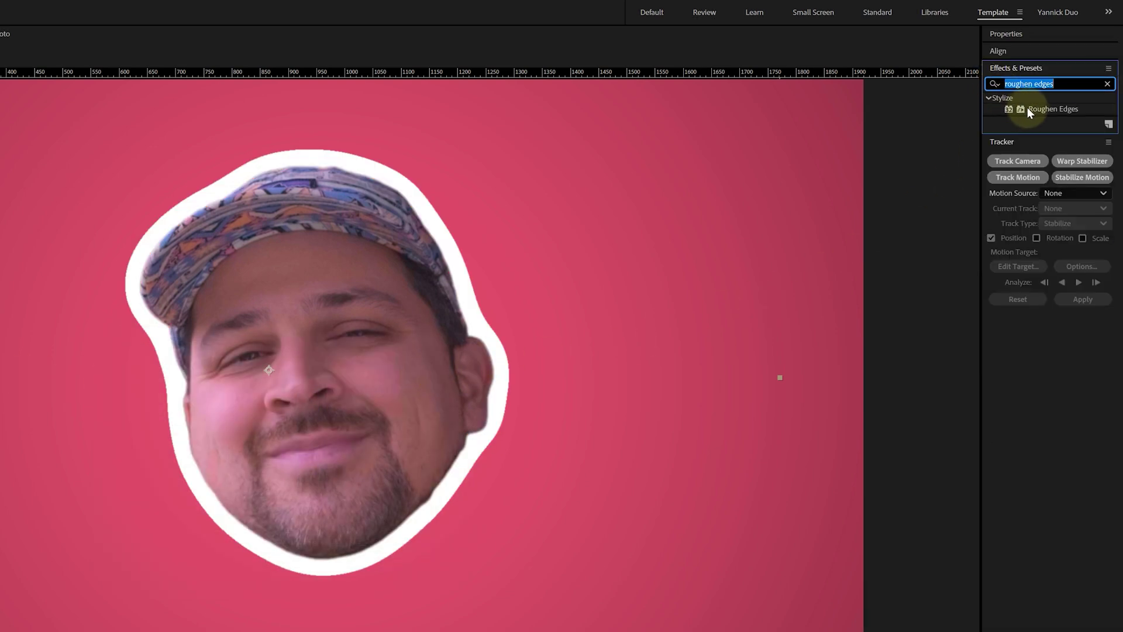
double_click(1024, 110)
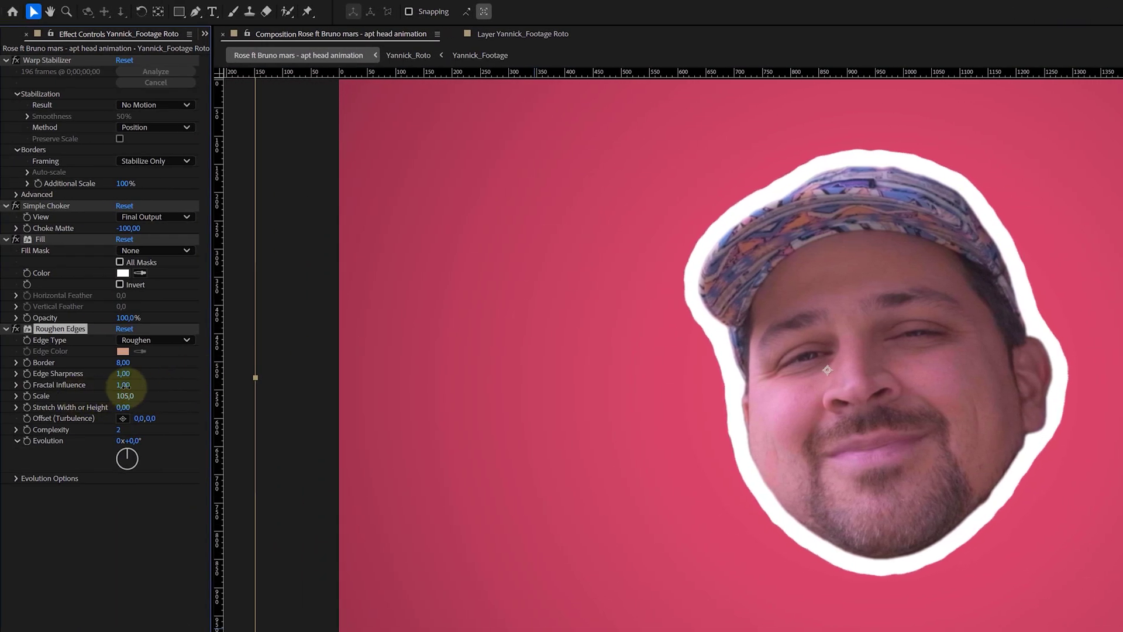
left_click_drag(123, 362, 170, 358)
left_click_drag(124, 396, 205, 387)
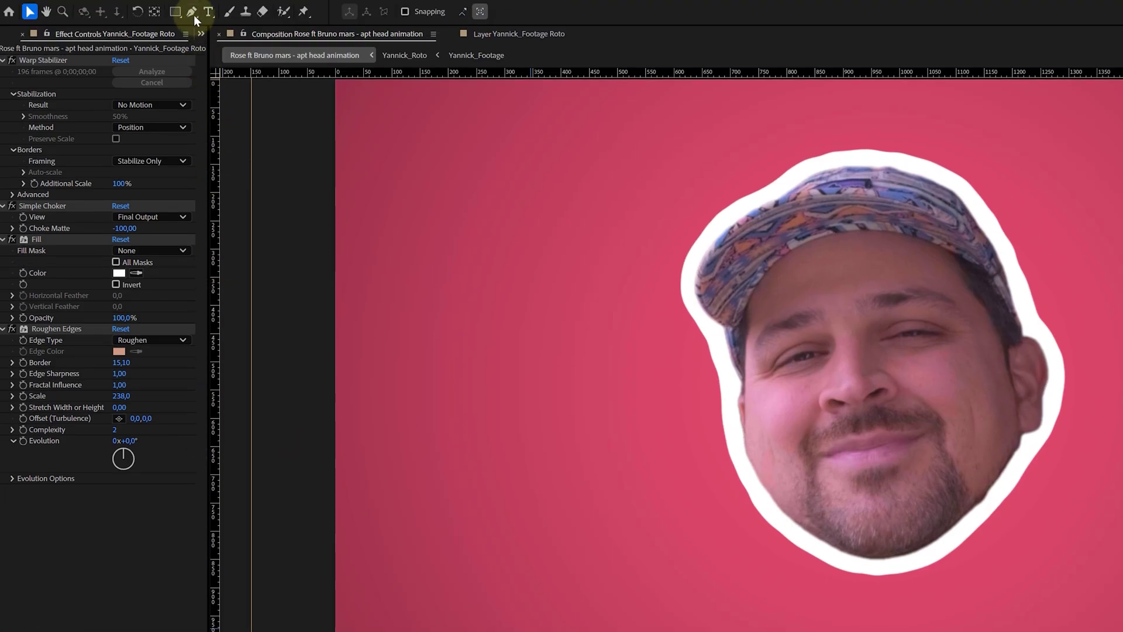
- Draw a closed black lightning bolt shape beside the head with the Pen tool, about 240 px wide and 500 px tall
left_click(192, 13)
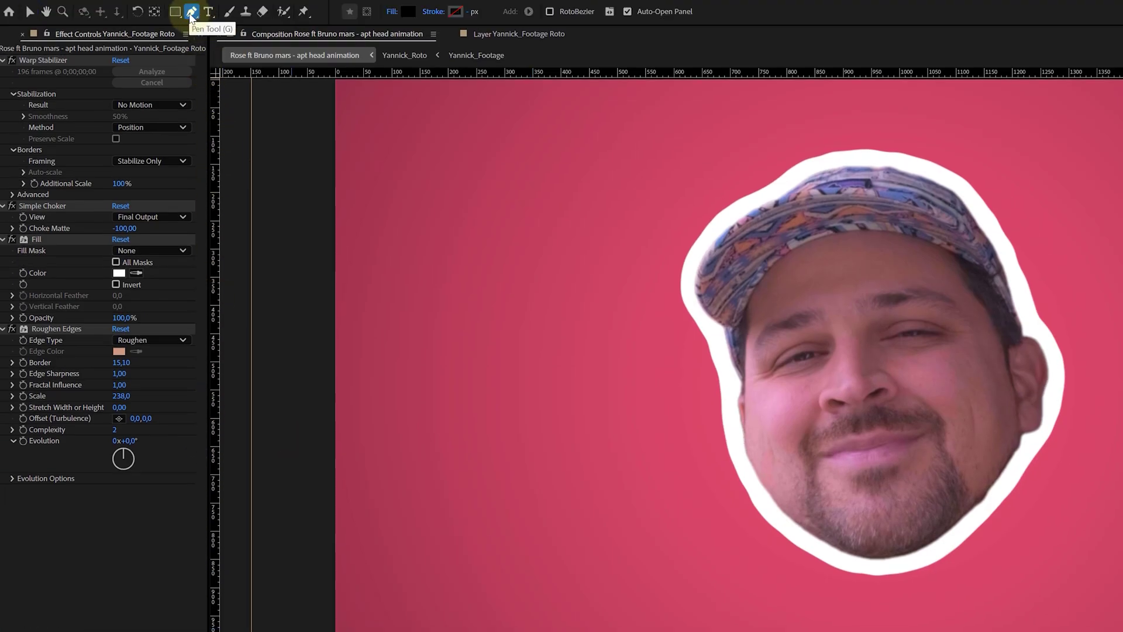
left_click(467, 185)
left_click(605, 184)
left_click(529, 318)
left_click(574, 305)
left_click(507, 467)
left_click(502, 362)
left_click(476, 382)
left_click(467, 185)
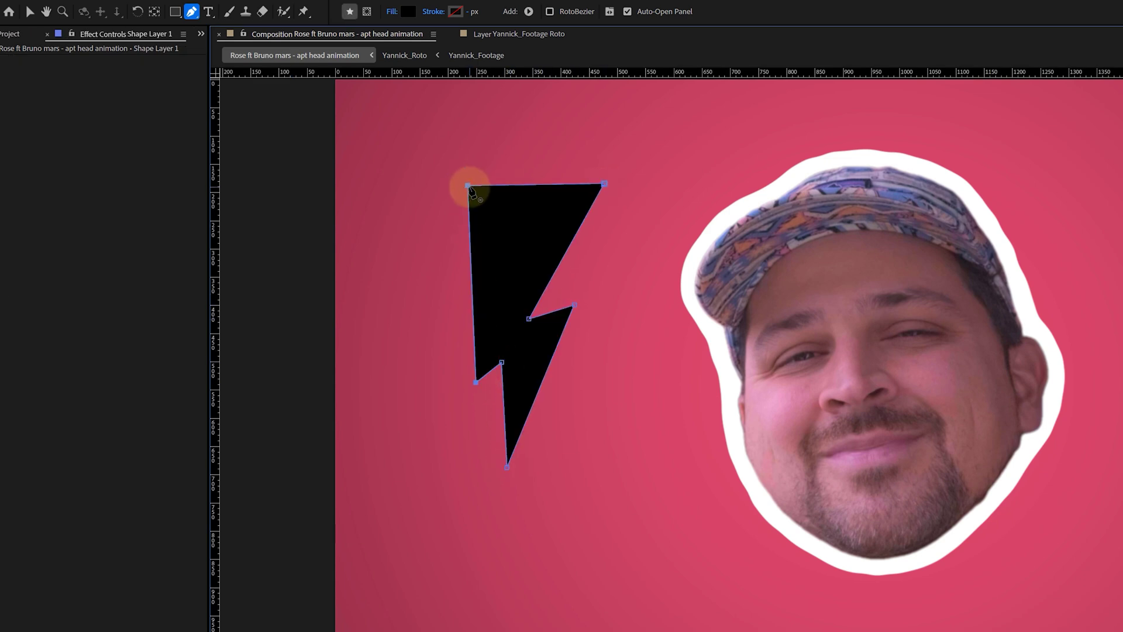
- Paste a Roughen Edges effect with Border 11.40 and Scale 52 onto the lightning bolt shape layer
key("v")
key("ctrl+v")
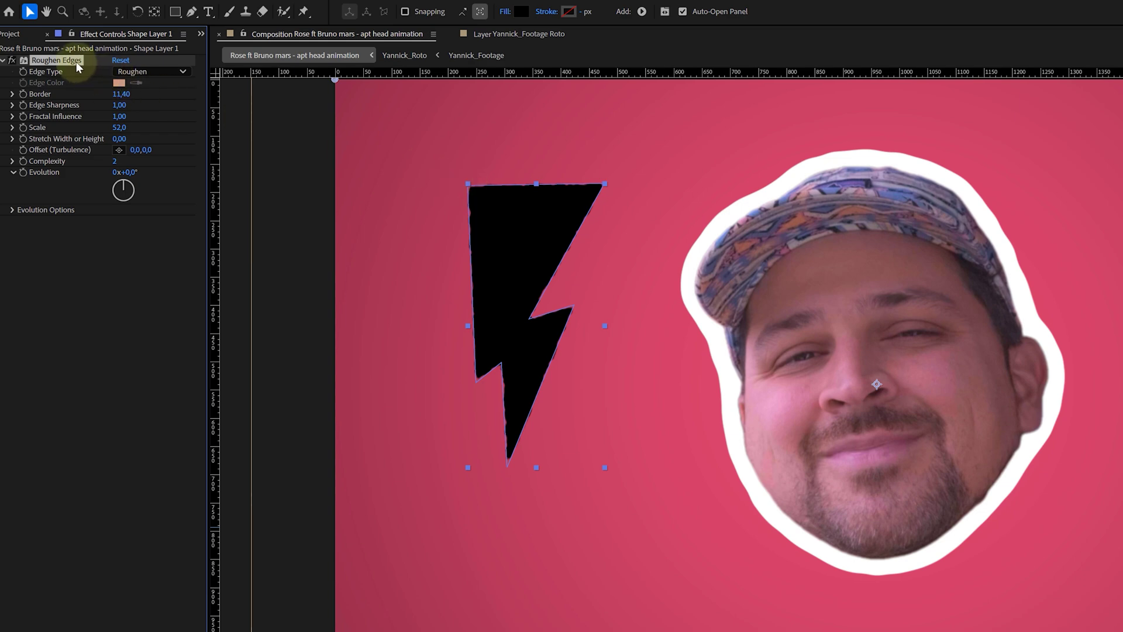
left_click(97, 272)
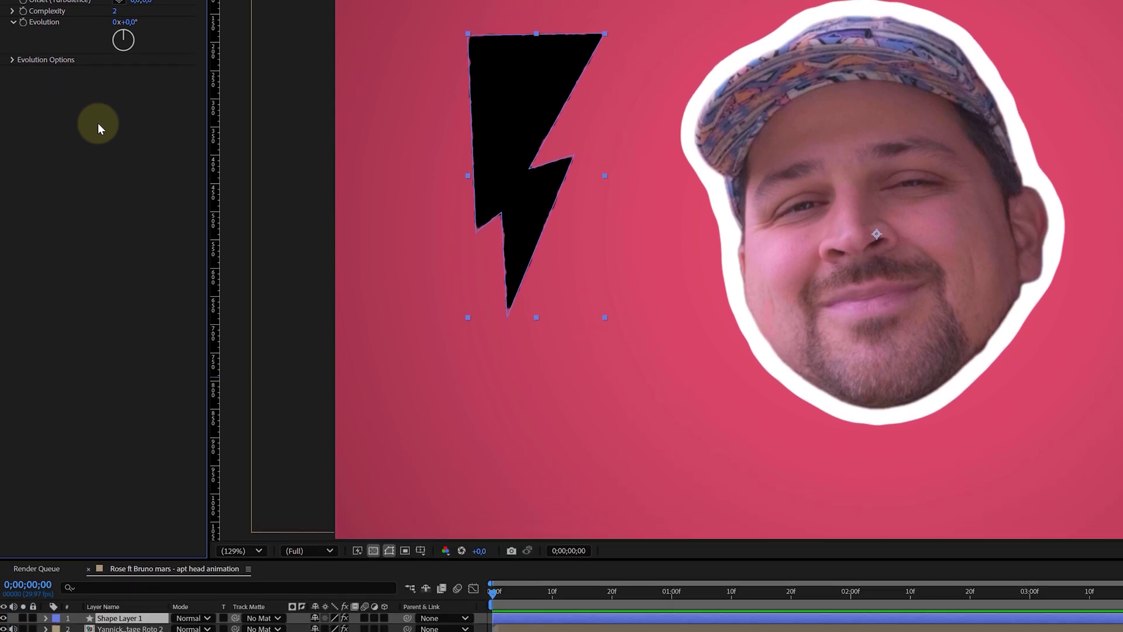
- Track the upper Roto layer's position and rotation forward, placing the two track points on the corners of the mouth
left_click(111, 628)
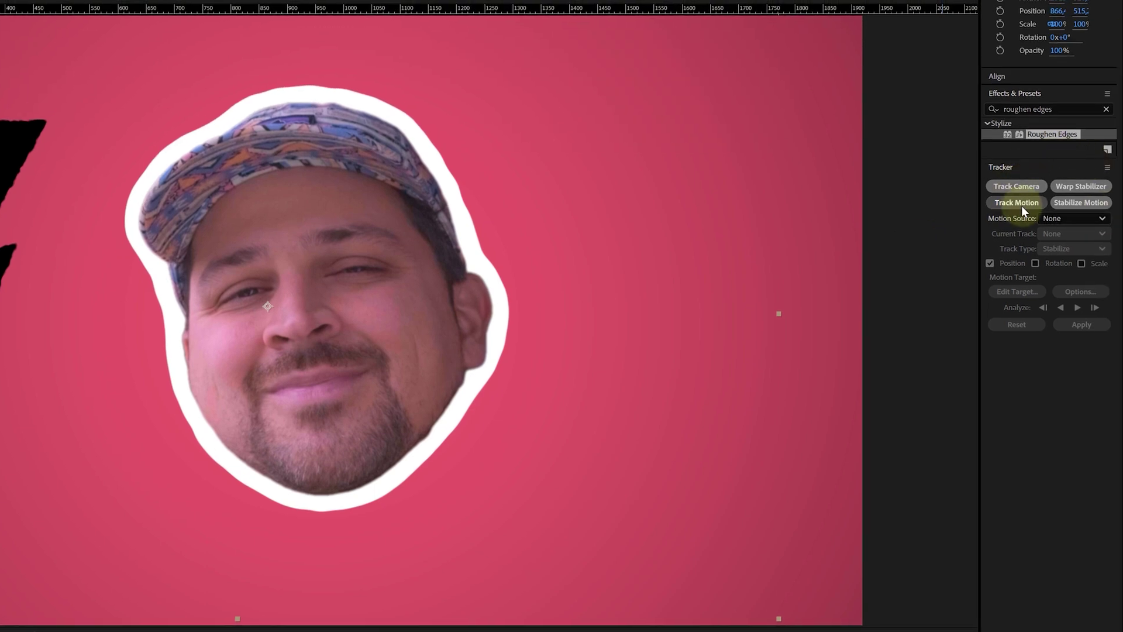
left_click(1021, 205)
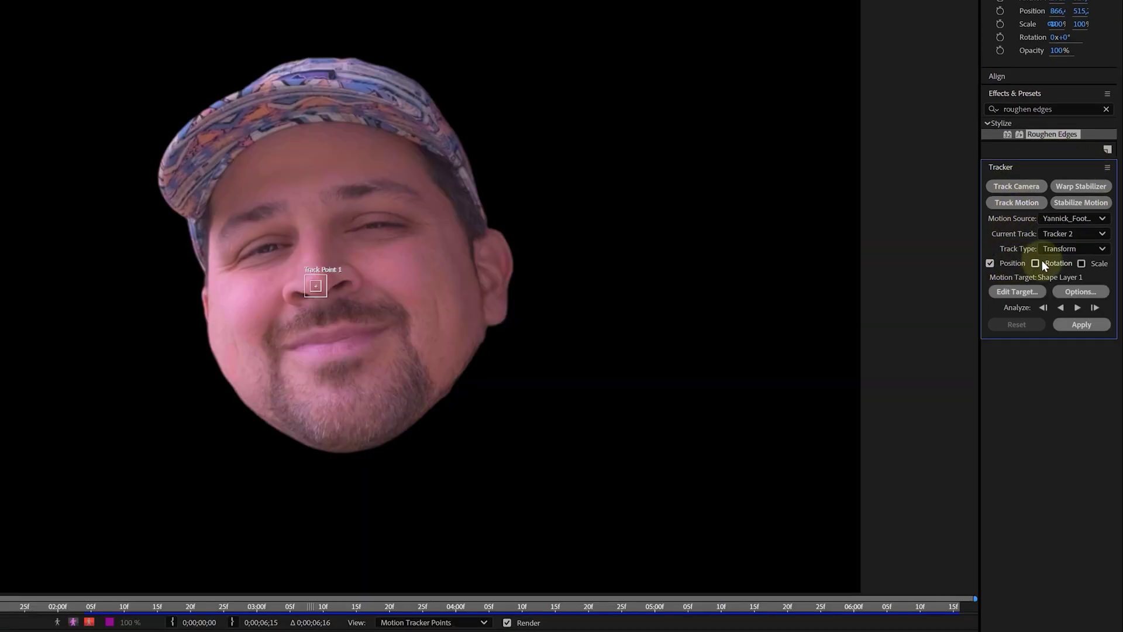
left_click_drag(314, 291, 337, 298)
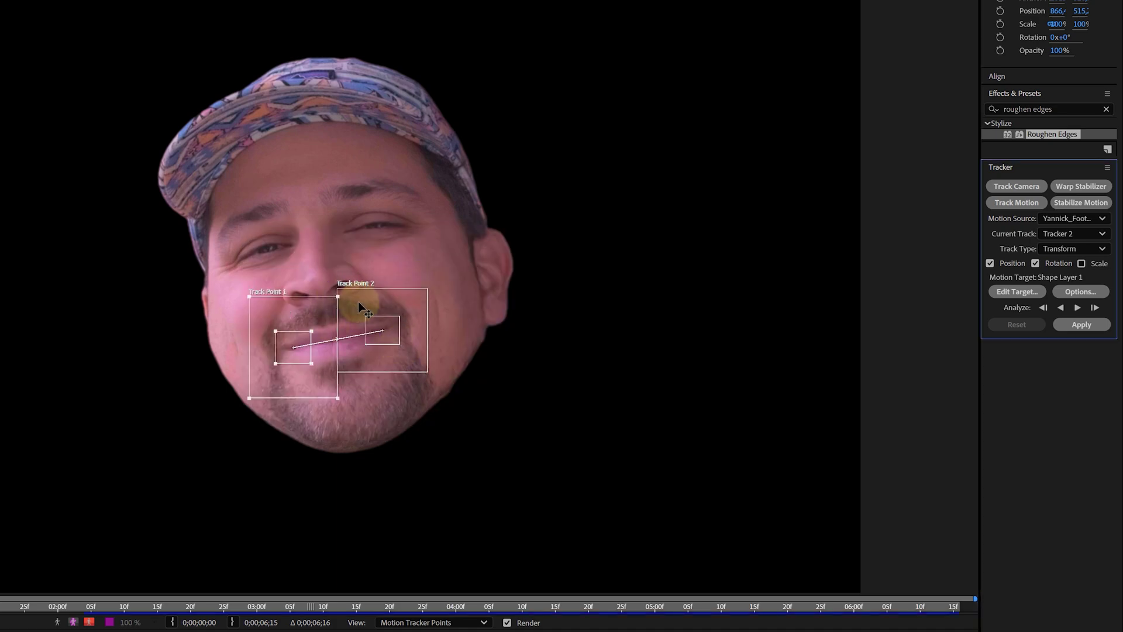
left_click(1077, 307)
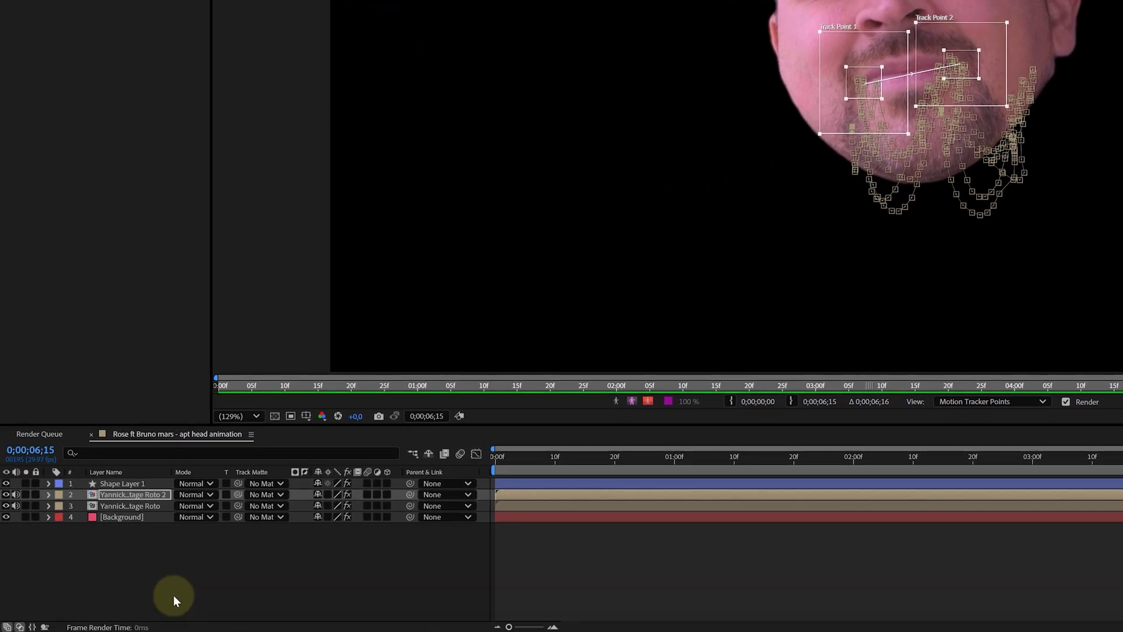
- Create a null object and set it as the target of the head's motion track
right_click(174, 595)
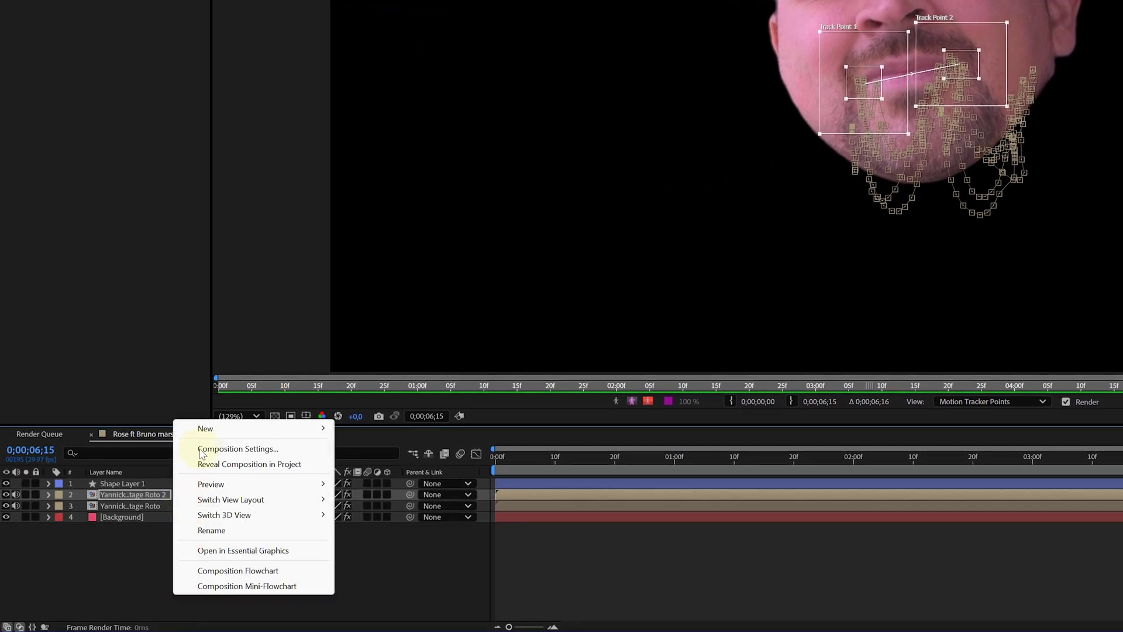
mouse_move(240, 432)
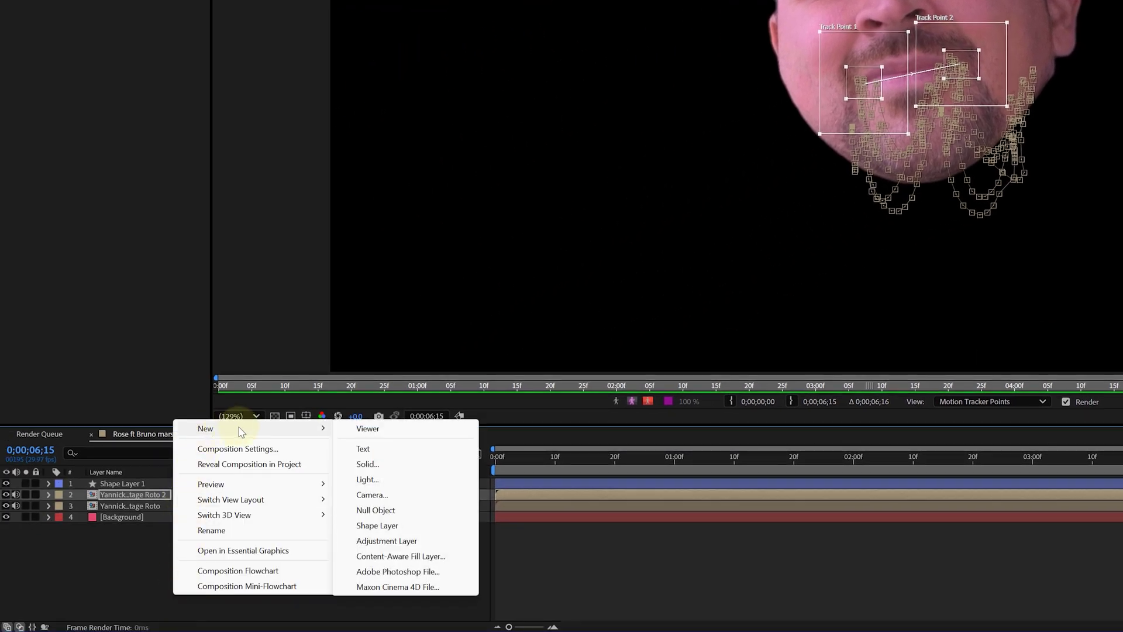
left_click(381, 510)
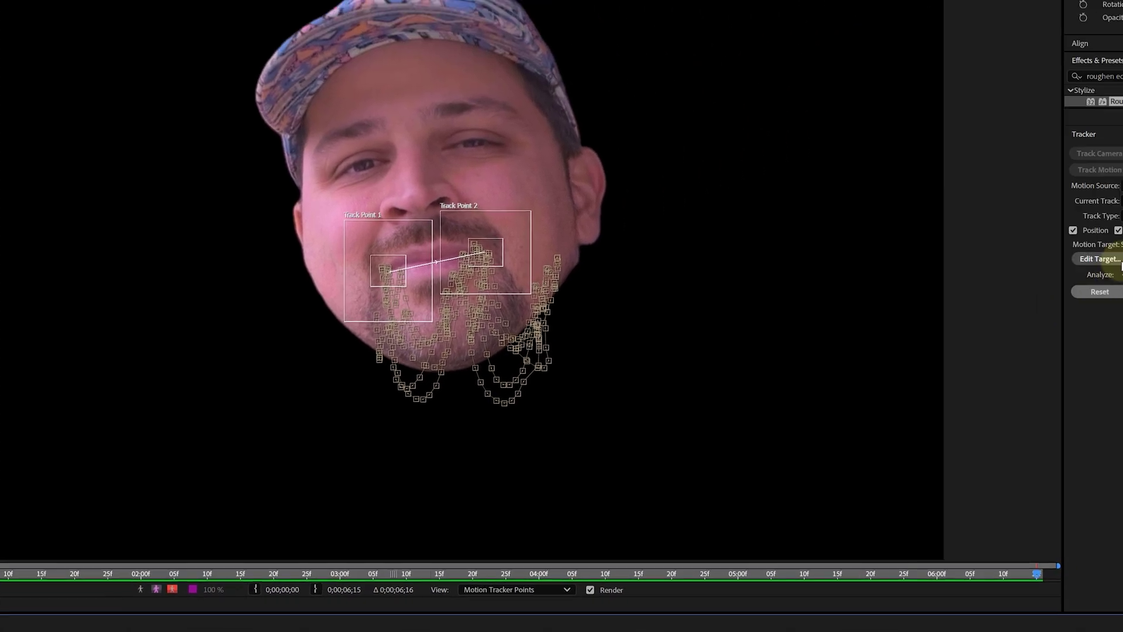
left_click(1017, 291)
left_click(340, 377)
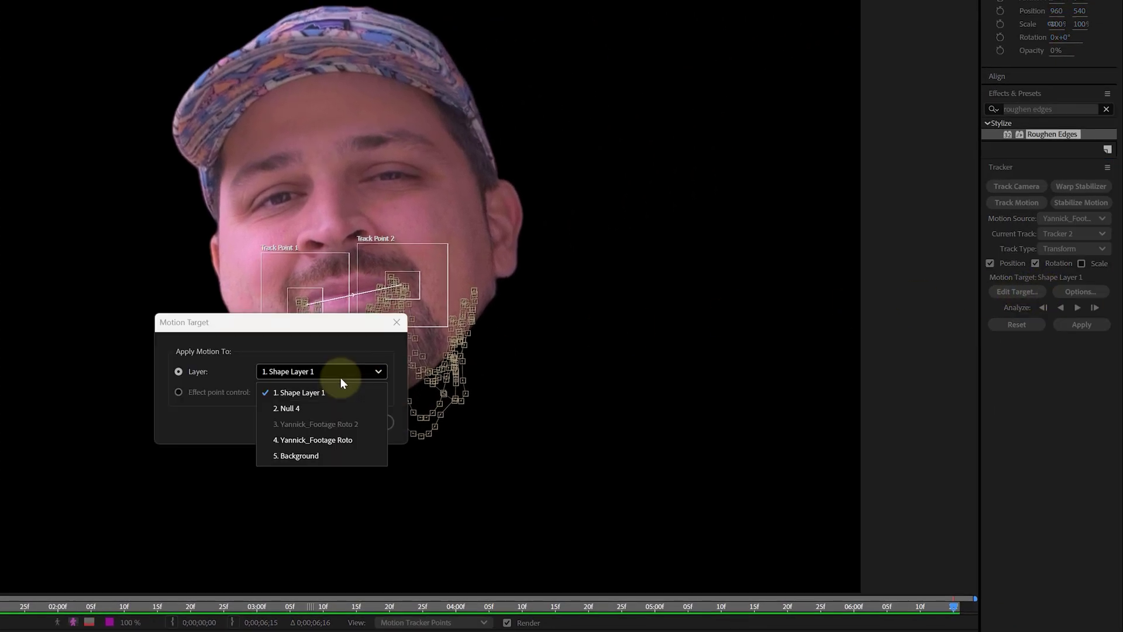
left_click(301, 409)
left_click(333, 422)
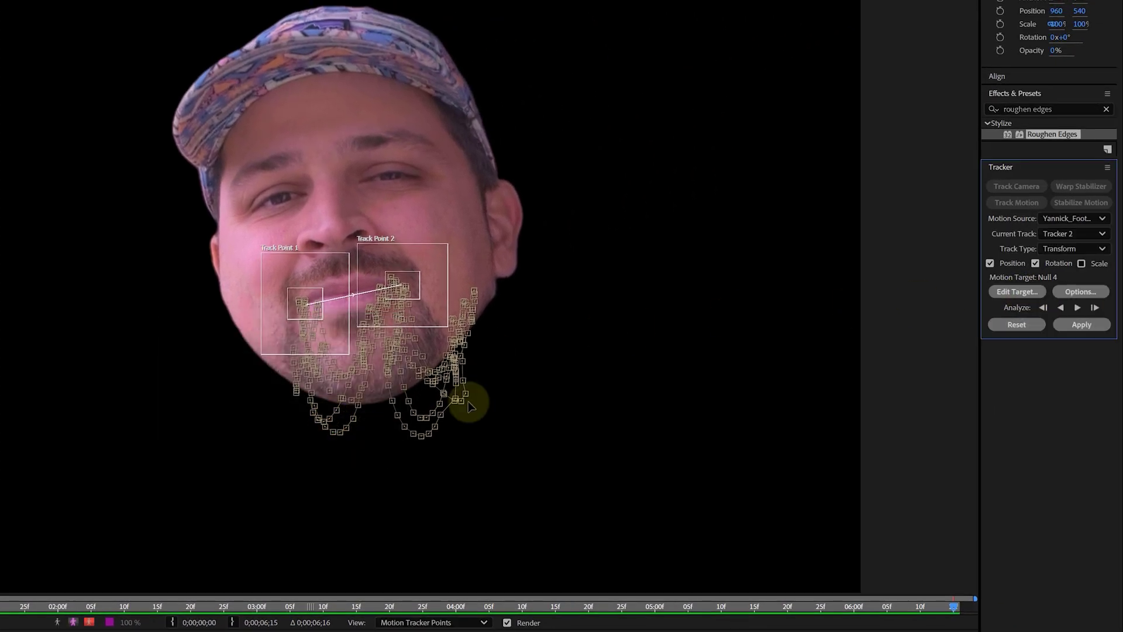
- Apply the tracking data to the null and remove its position keyframes, keeping the rotation keyframes
left_click(1077, 325)
left_click(298, 400)
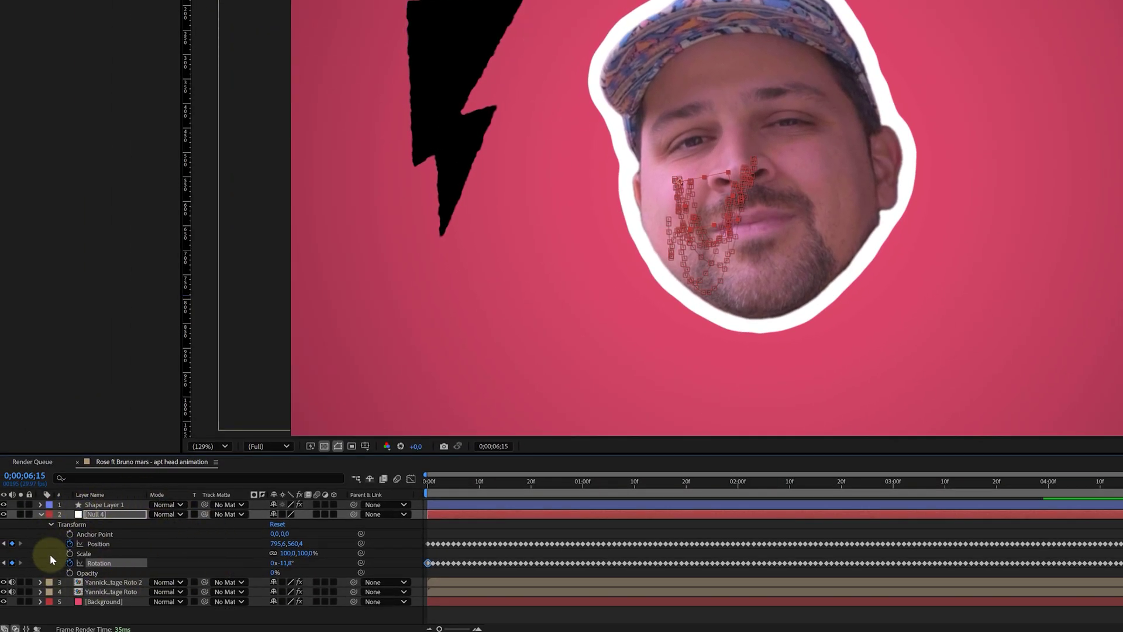
left_click(69, 544)
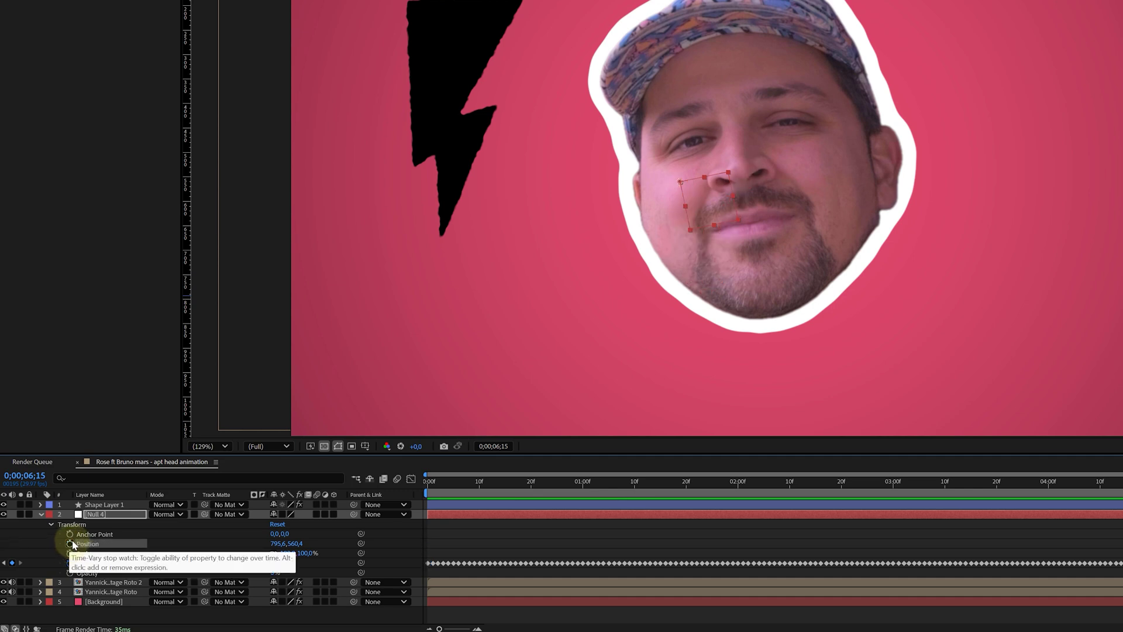
- Parent the lightning bolt layer to the tracked null so it snaps to the null's position, and scrub through its motion
left_click(107, 506)
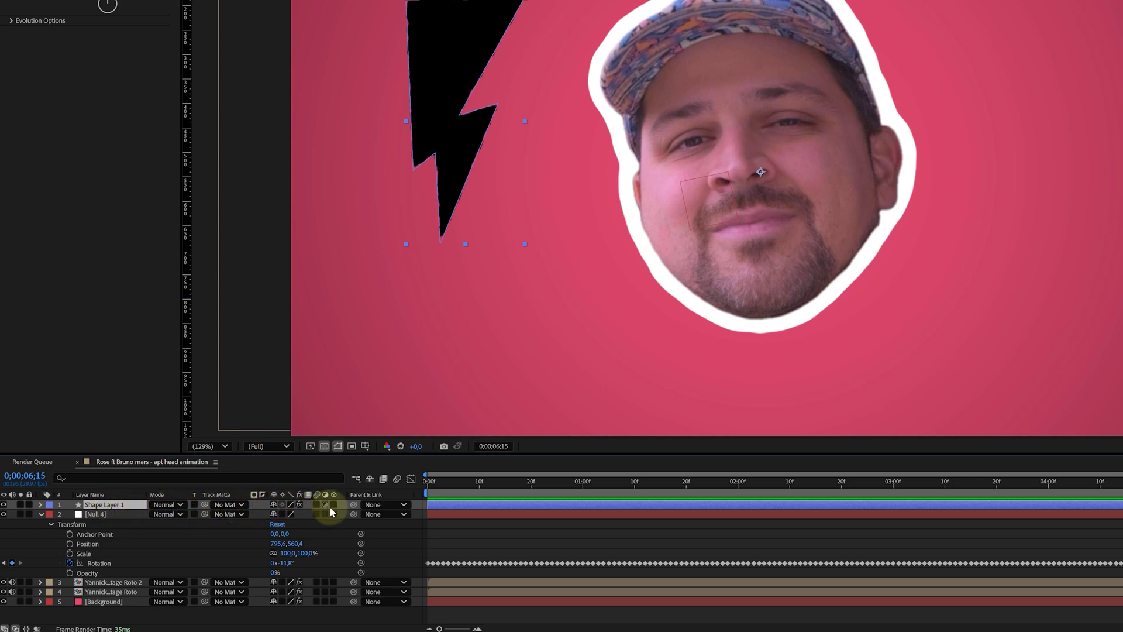
left_click_drag(354, 507, 94, 513)
key("shift")
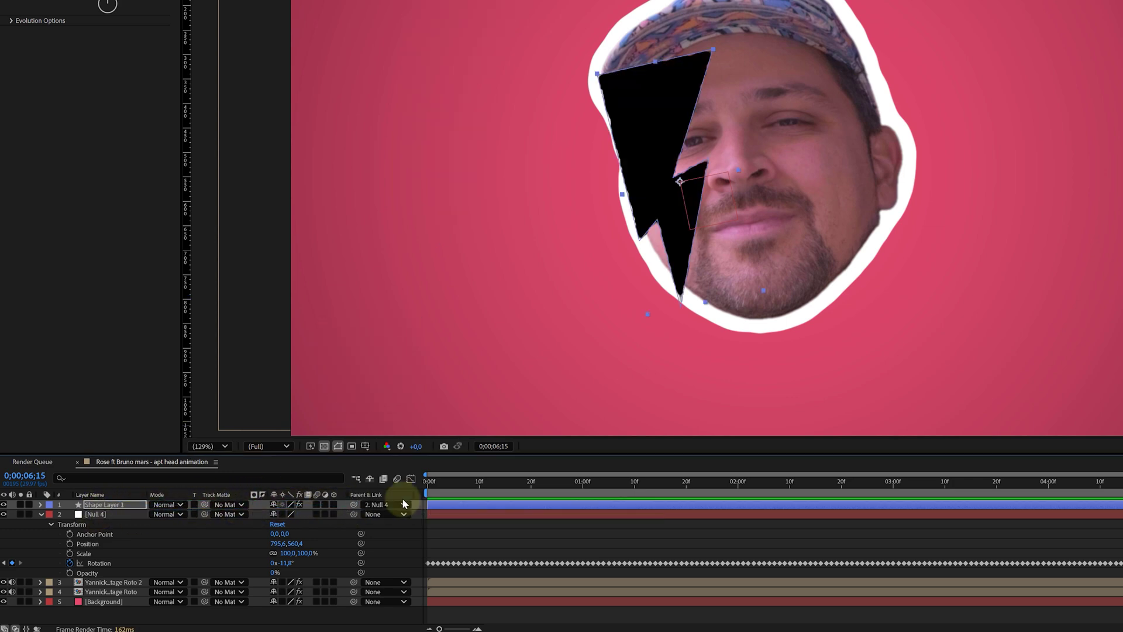
left_click_drag(444, 486, 1122, 520)
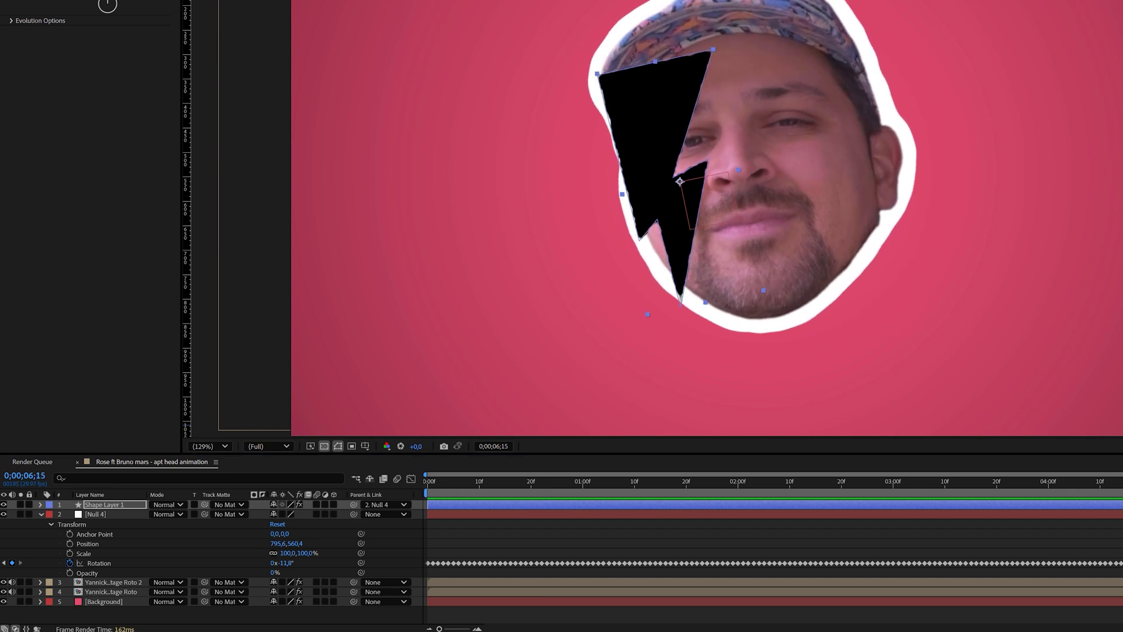
- Pre-compose the lightning bolt layer and its null as "Lightning", moving all attributes into the new composition
left_click(119, 515, "shift")
right_click(119, 517)
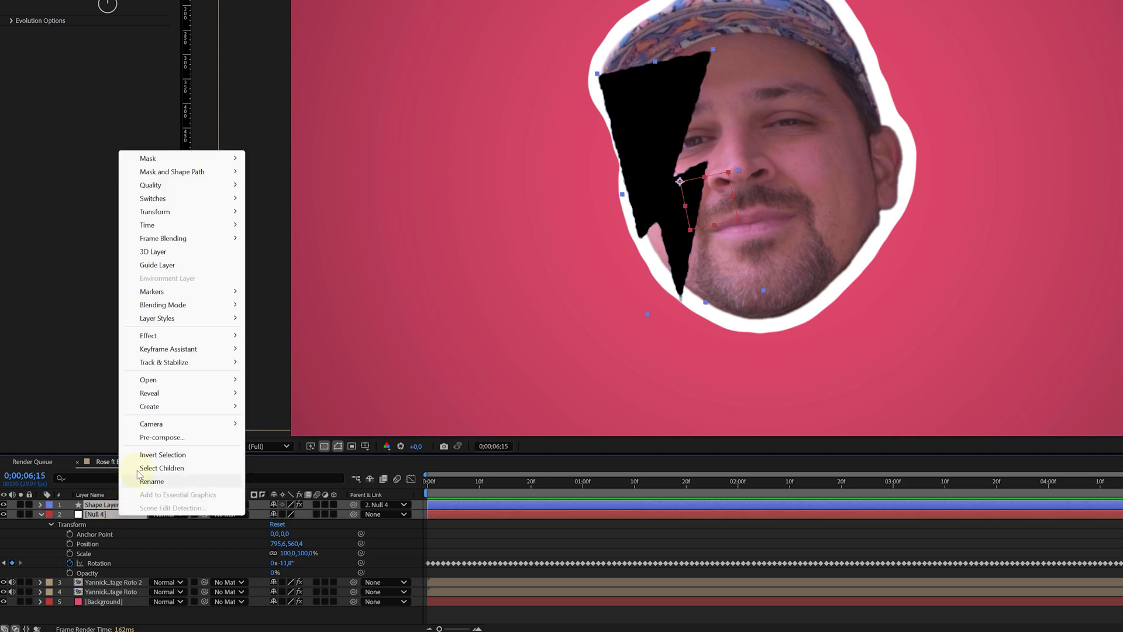
left_click(163, 438)
type("Lightning")
left_click(772, 313)
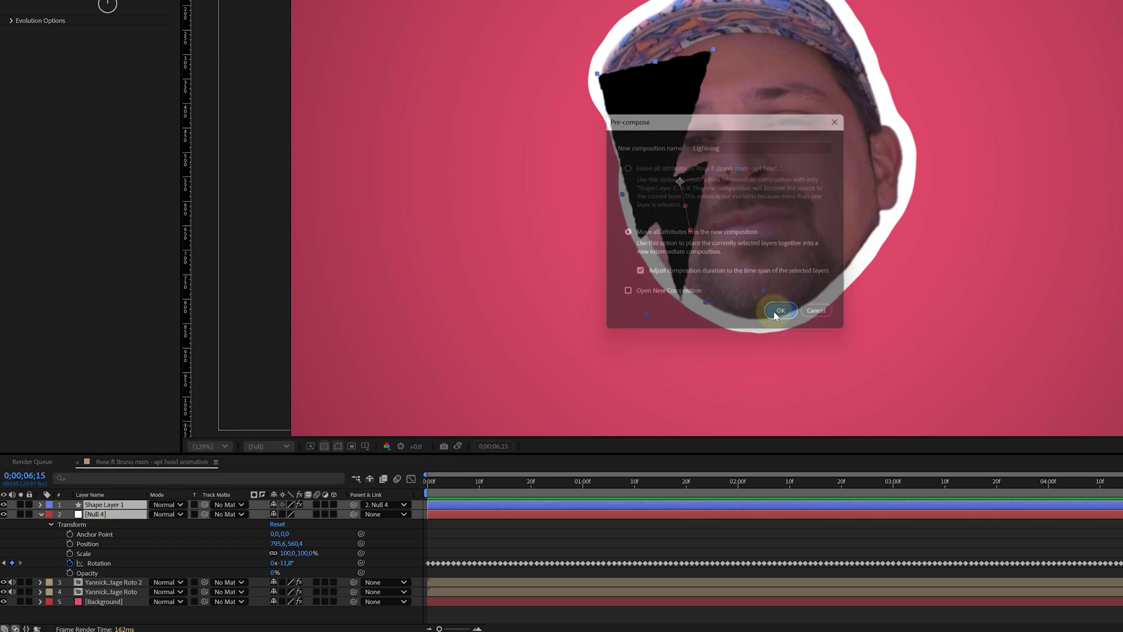
- Open the Lightning composition and resize it to 450 px wide by 500 px high
double_click(121, 505)
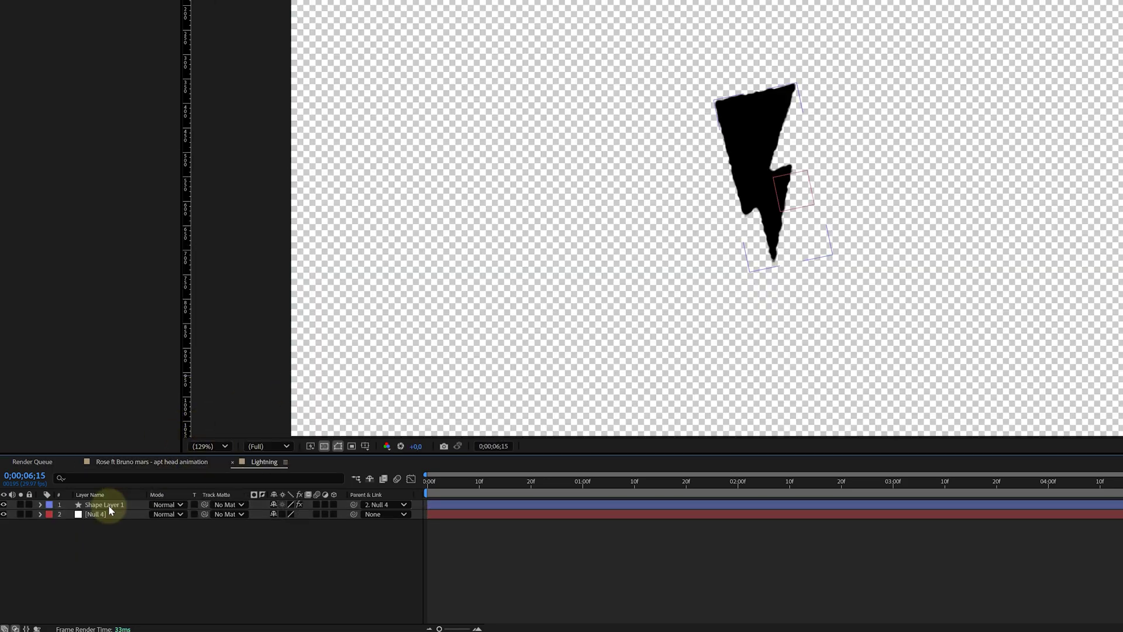
right_click(139, 559)
left_click(223, 433)
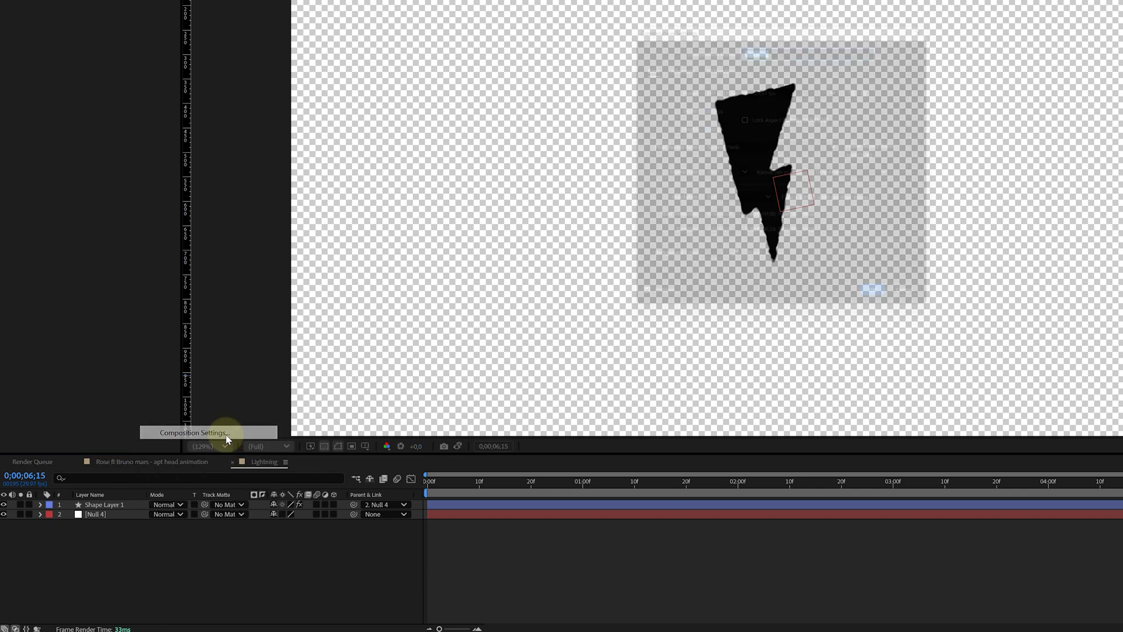
left_click(712, 103)
type("450")
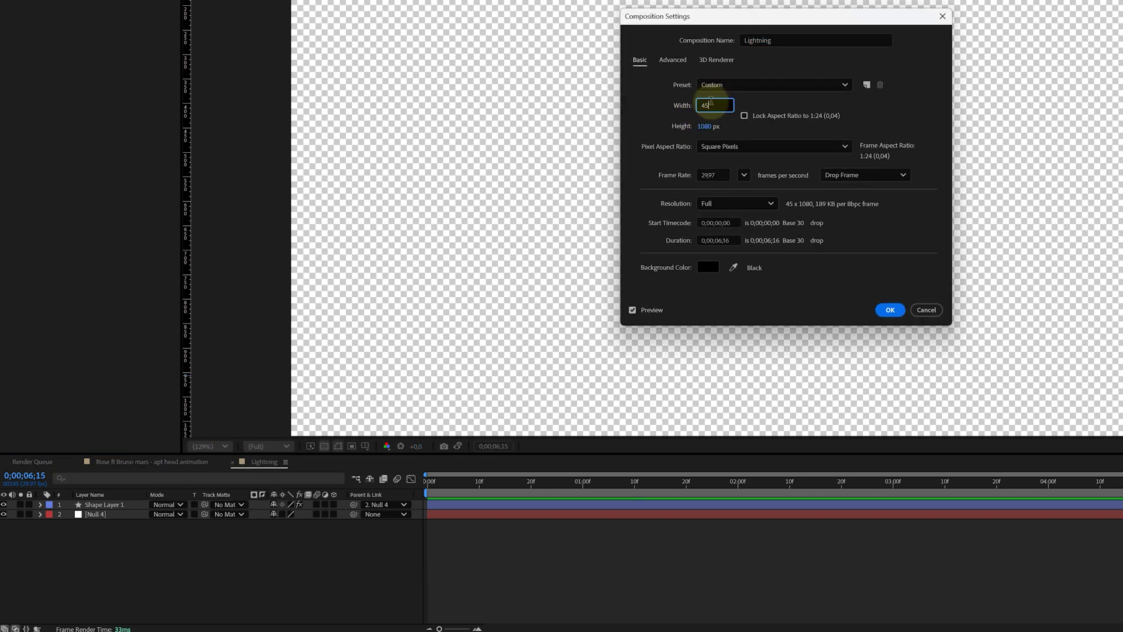
key("Tab")
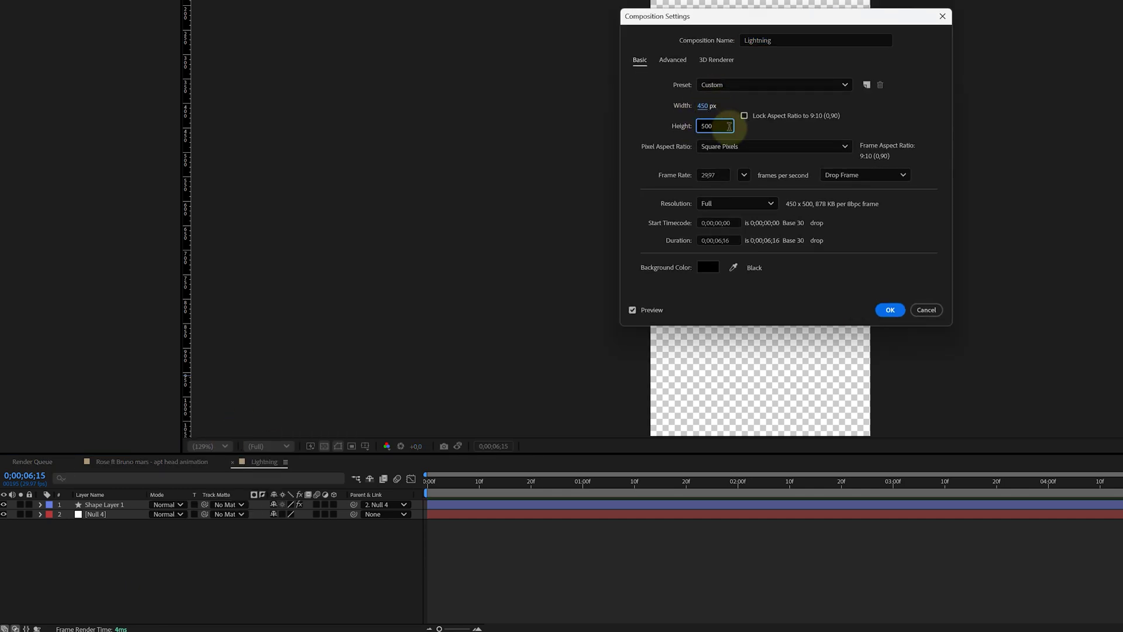
left_click(874, 309)
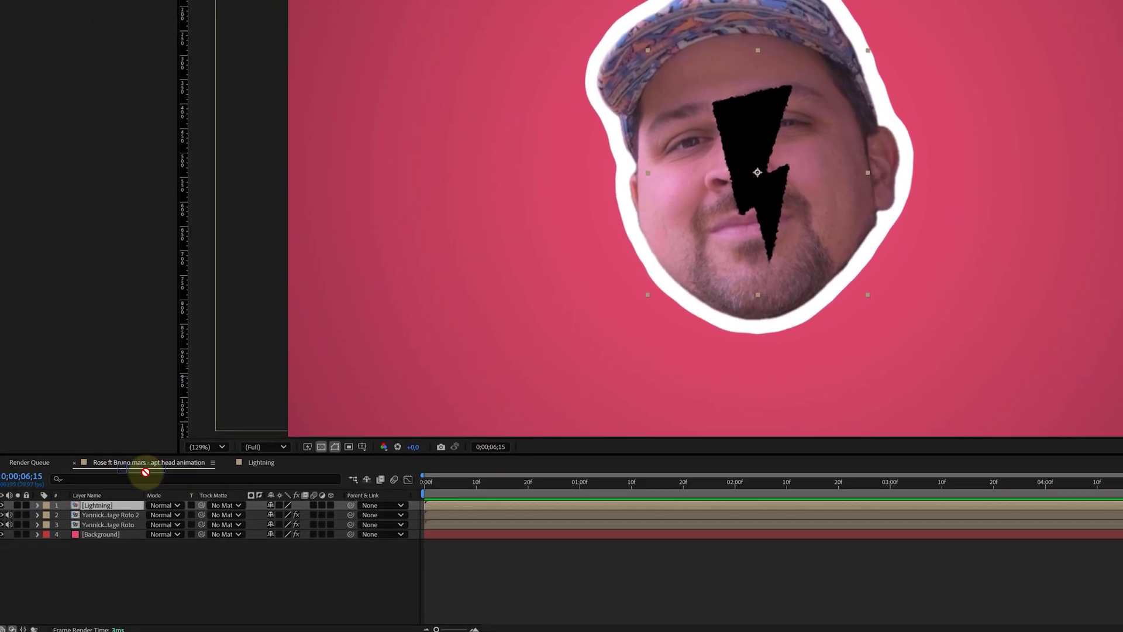
- Tile the bolt across the frame by expanding CC RepeTile on the Lightning layer, and move that layer directly above Background
left_click(0, 574)
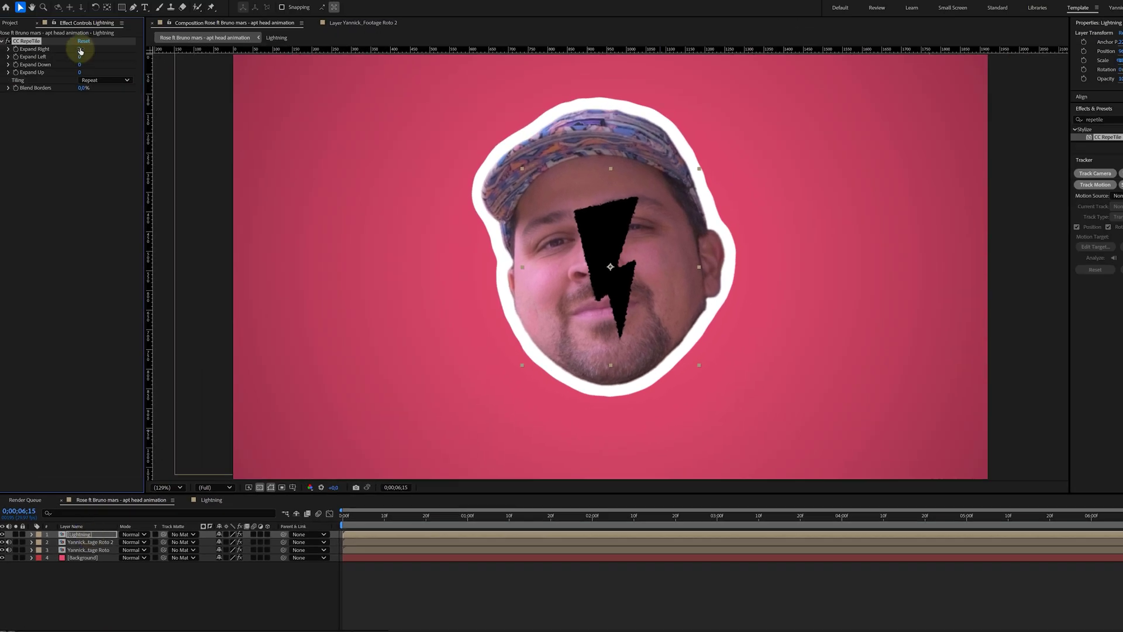
left_click_drag(100, 0, 802, 0)
left_click_drag(83, 65, 458, 83)
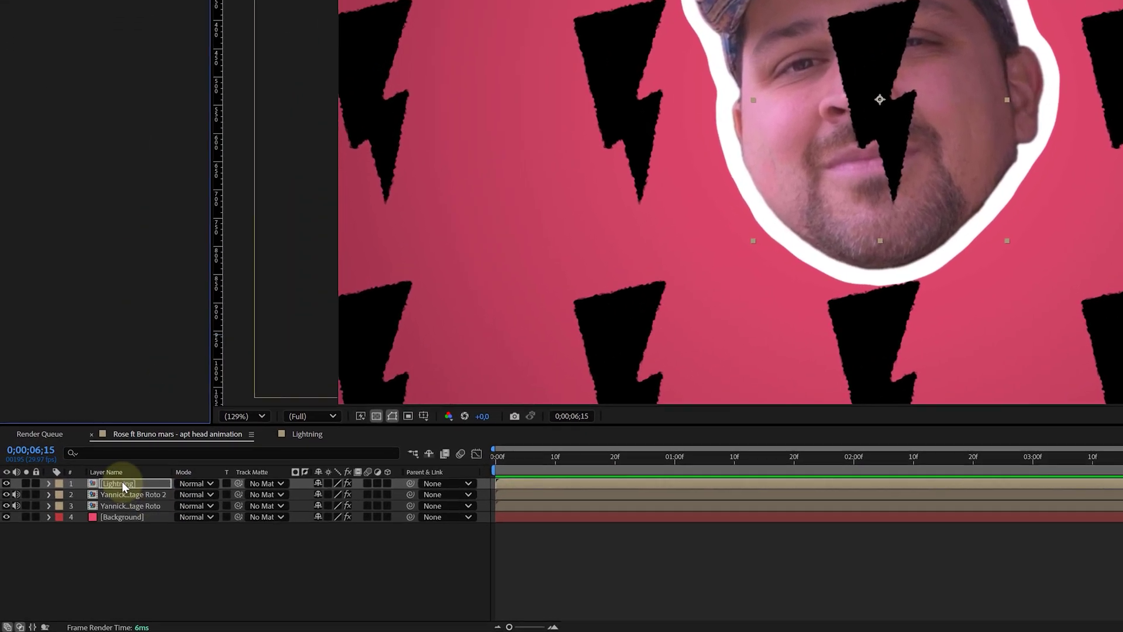
left_click_drag(121, 482, 125, 510)
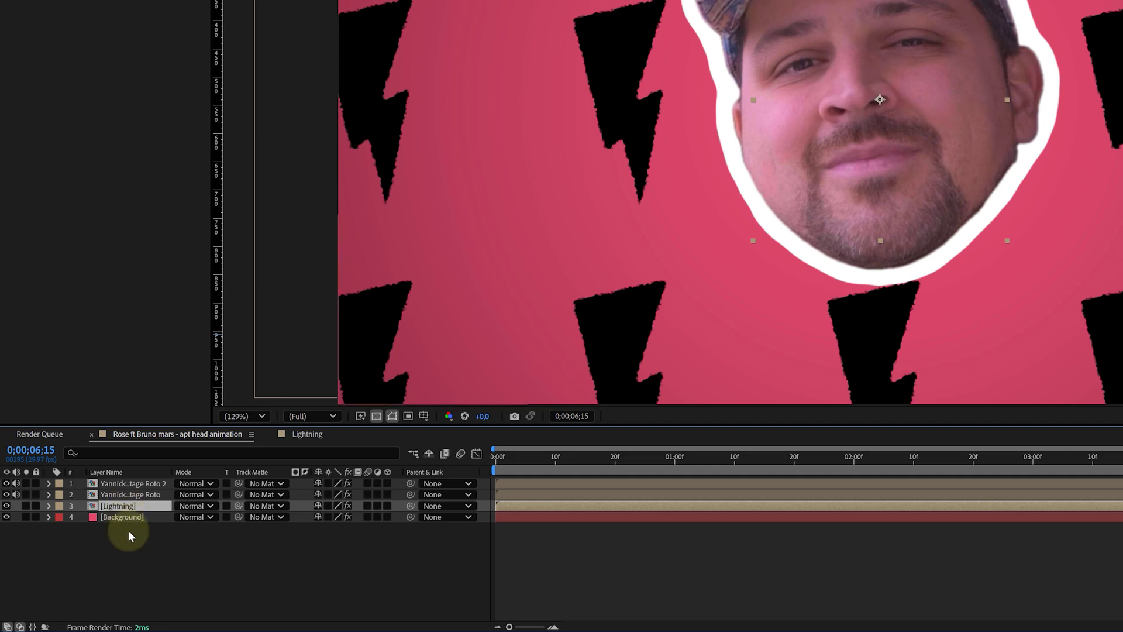
- Create a new null object in the main composition and parent both Roto layers and the Lightning layer to it
right_click(138, 529)
mouse_move(234, 386)
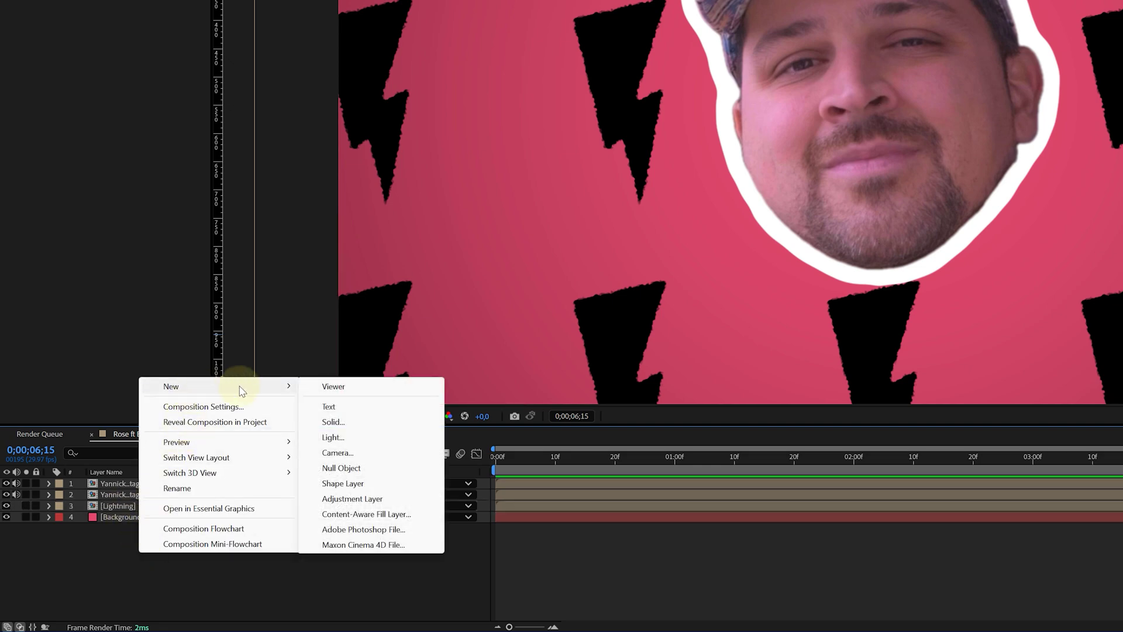
left_click(358, 465)
left_click(129, 495)
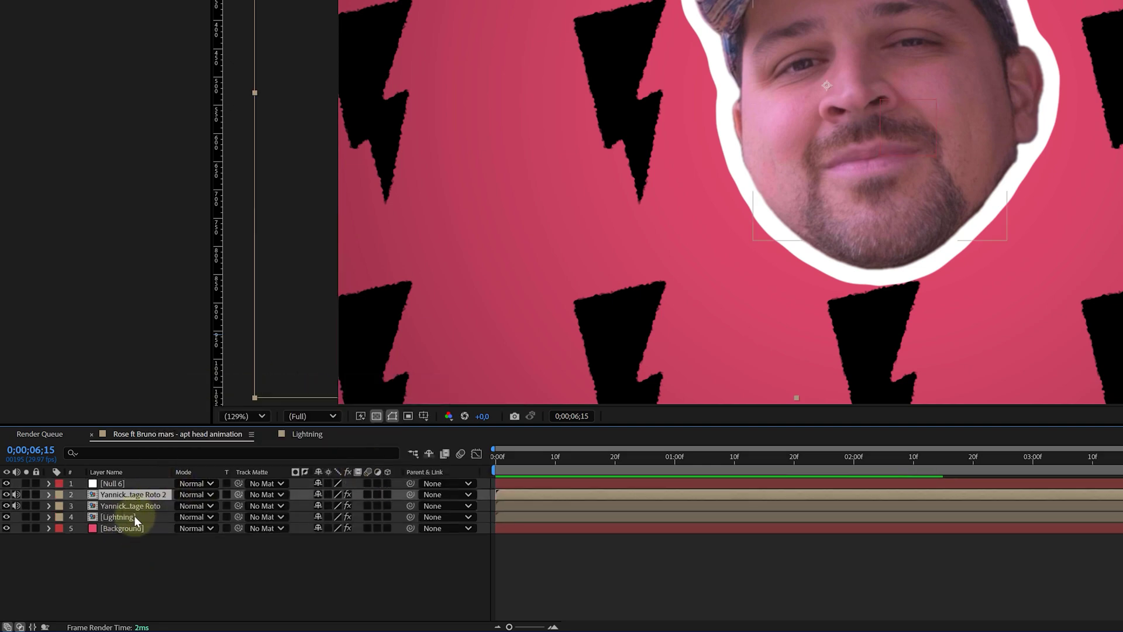
left_click(138, 516, "shift")
left_click_drag(410, 505, 134, 483)
- Keyframe the new null's scale from 100% at the first frame to a slightly larger value just past 3 seconds
left_click(135, 483)
key("s")
left_click(497, 457)
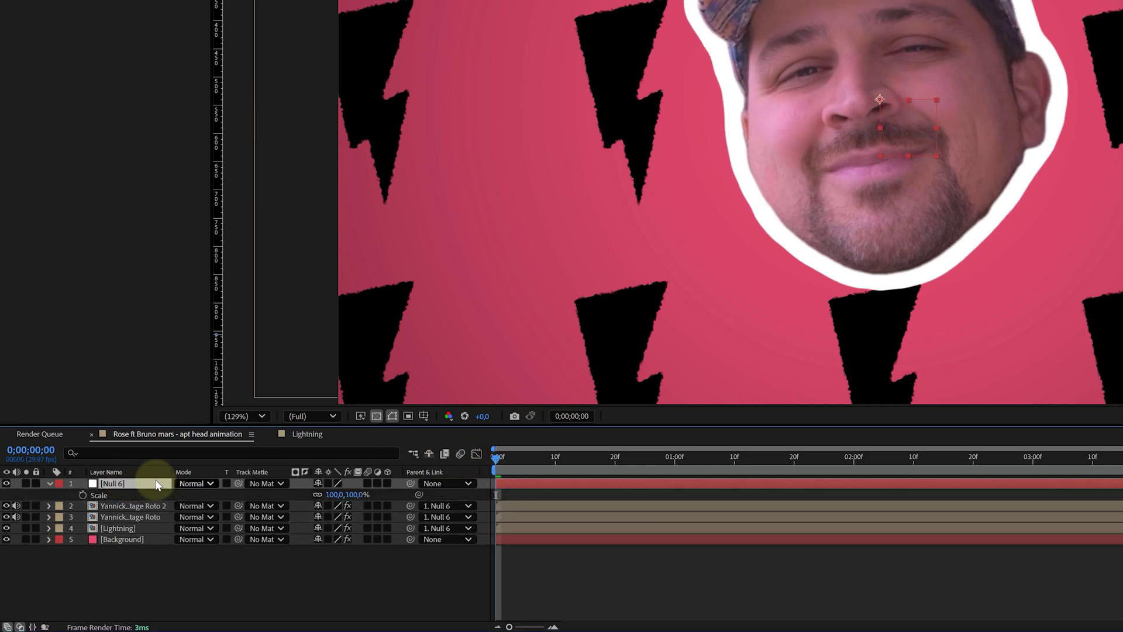
left_click(83, 495)
left_click_drag(515, 460, 1081, 459)
left_click_drag(337, 494, 345, 496)
key("space")
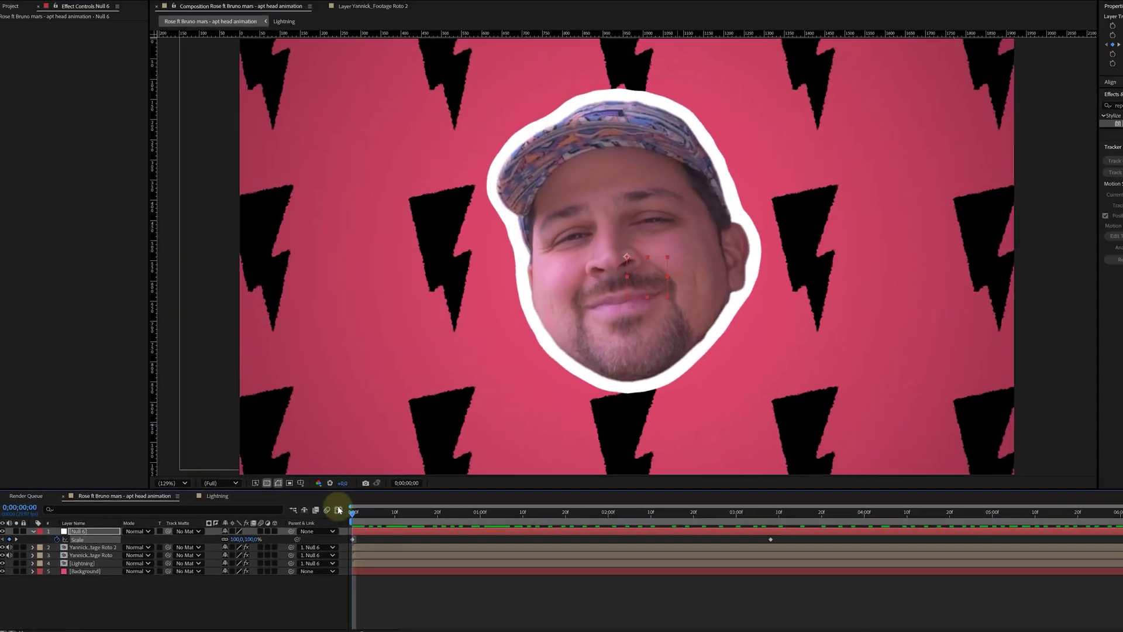
- Create an adjustment layer above all layers in the main composition
right_click(209, 573)
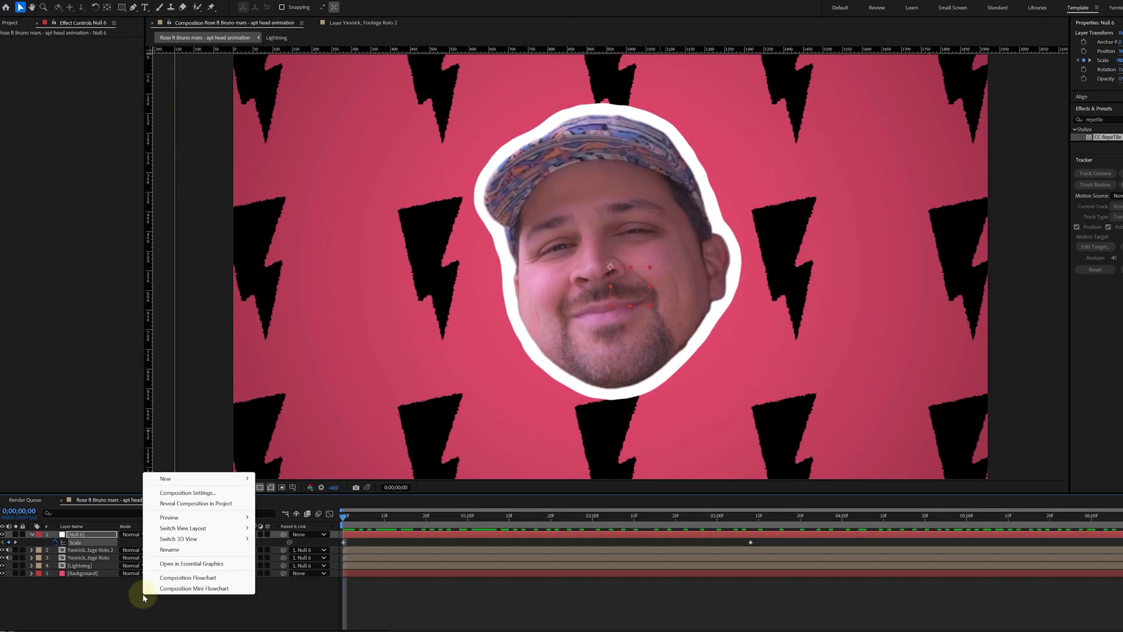
mouse_move(194, 482)
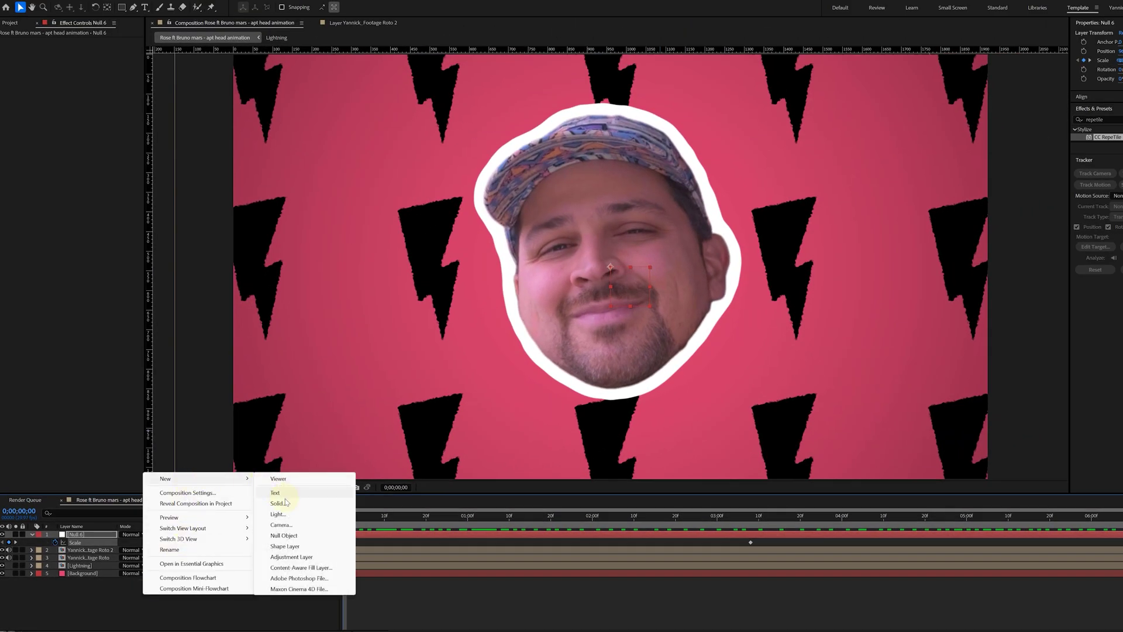
left_click(298, 557)
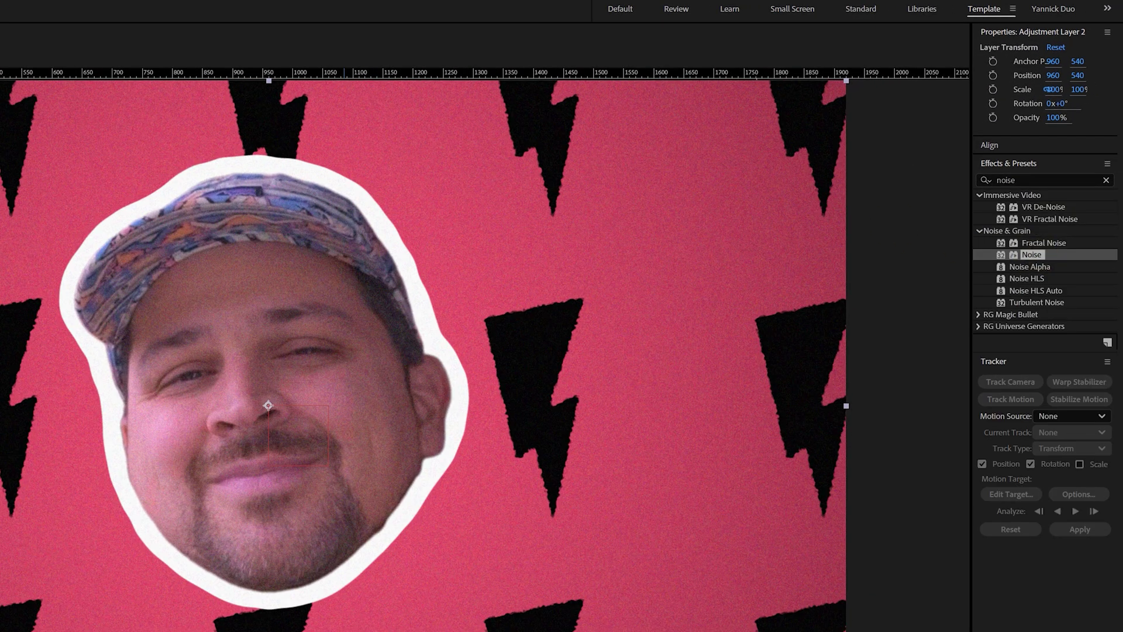